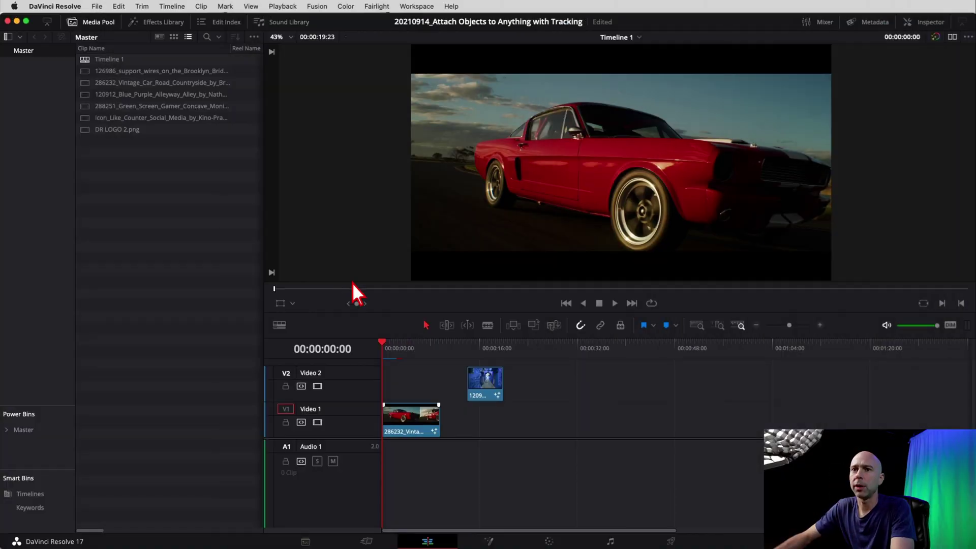
Preview the red car clip on V1, then open it on the Fusion page
left_click(406, 423)
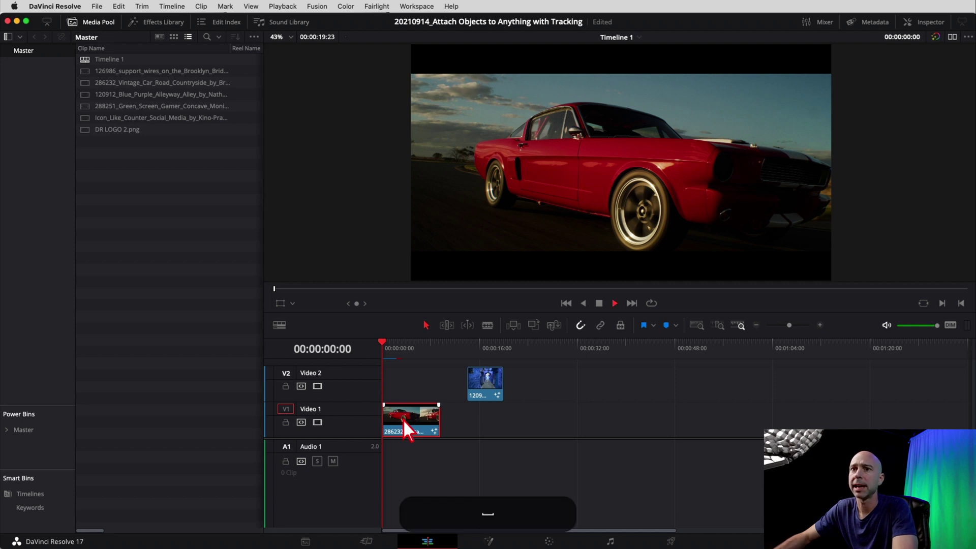
key("space")
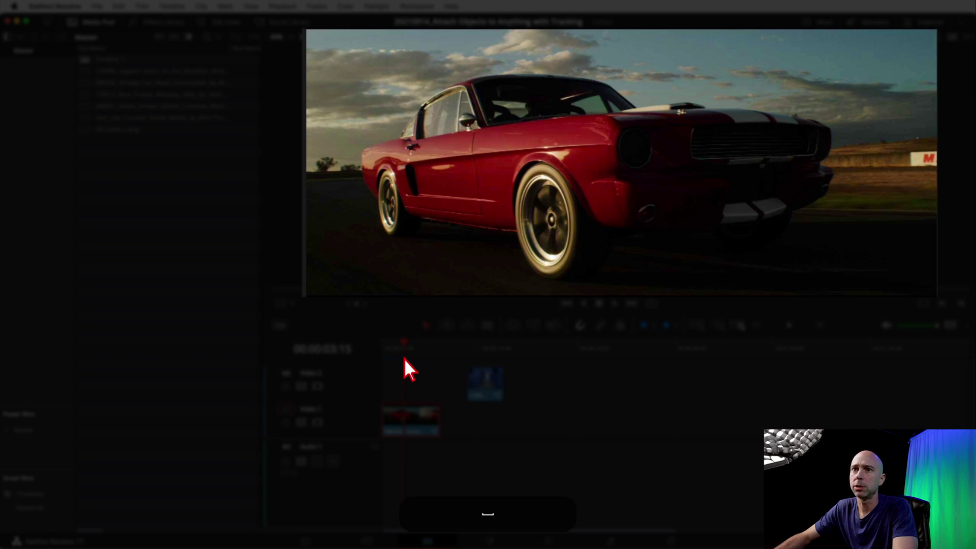
key("space")
left_click(405, 424)
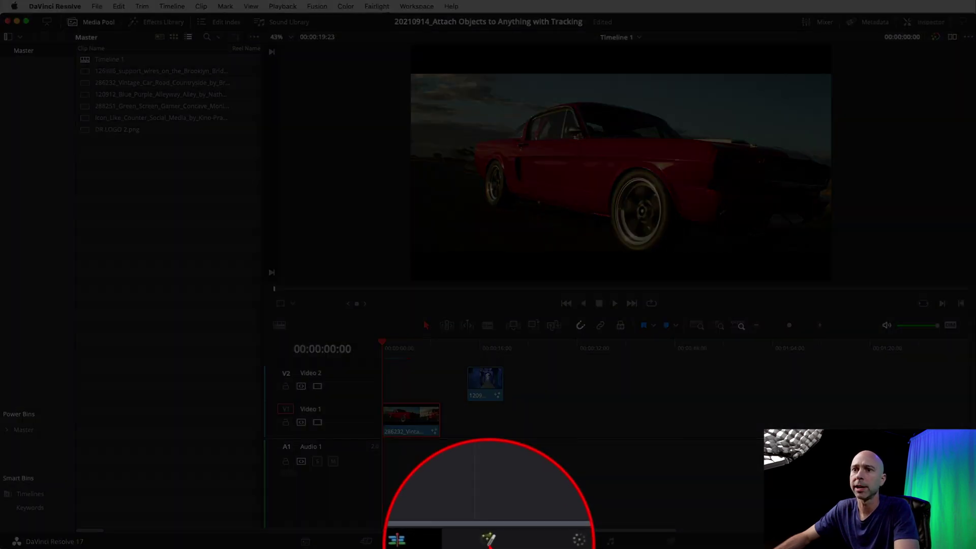
left_click(488, 541)
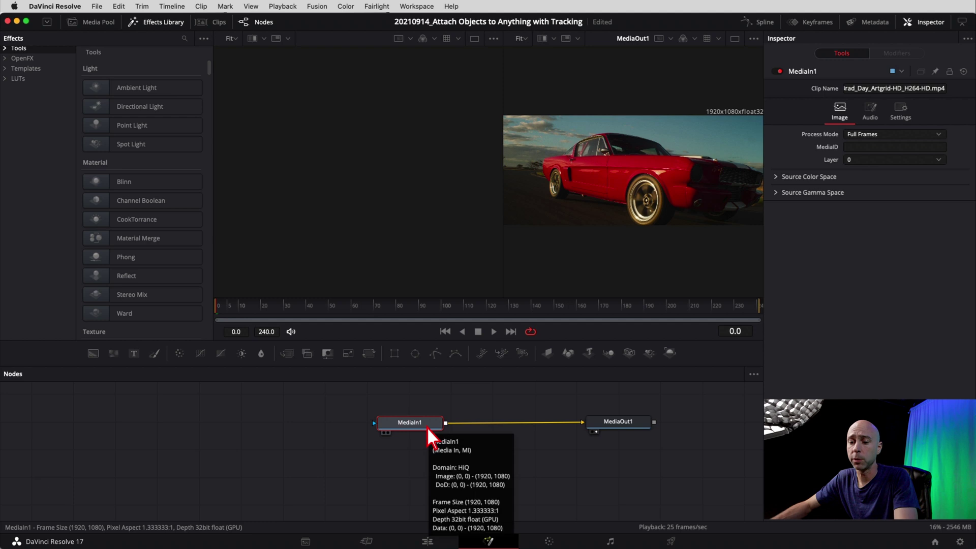
Add a Planar Tracker node between MediaIn1 and MediaOut1 using the tool search
key("shift+space")
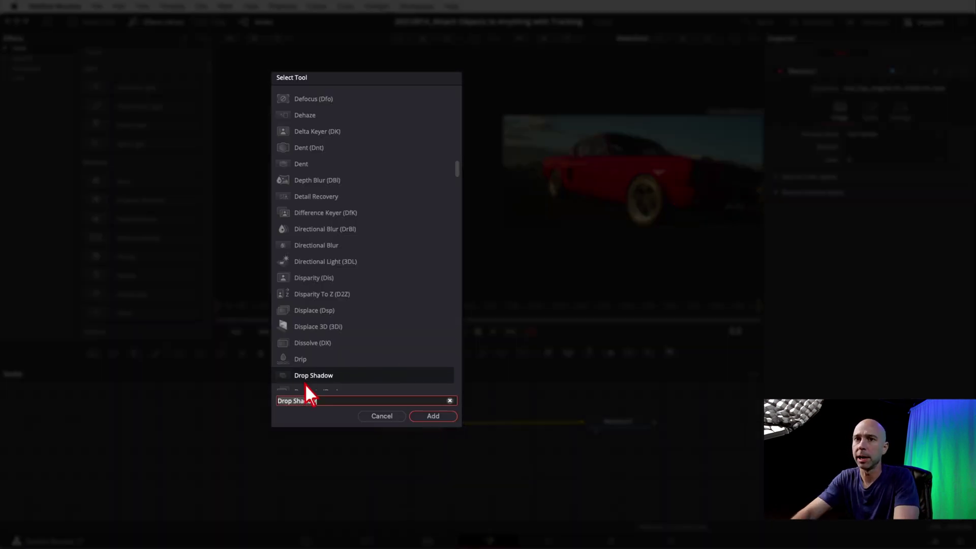
type("planer")
key("BackSpace")
key("BackSpace")
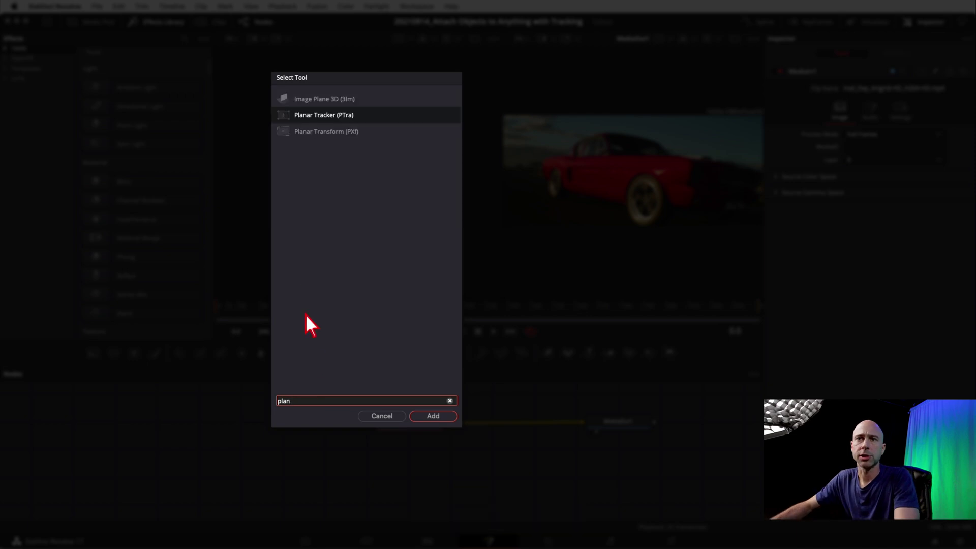
left_click(319, 119)
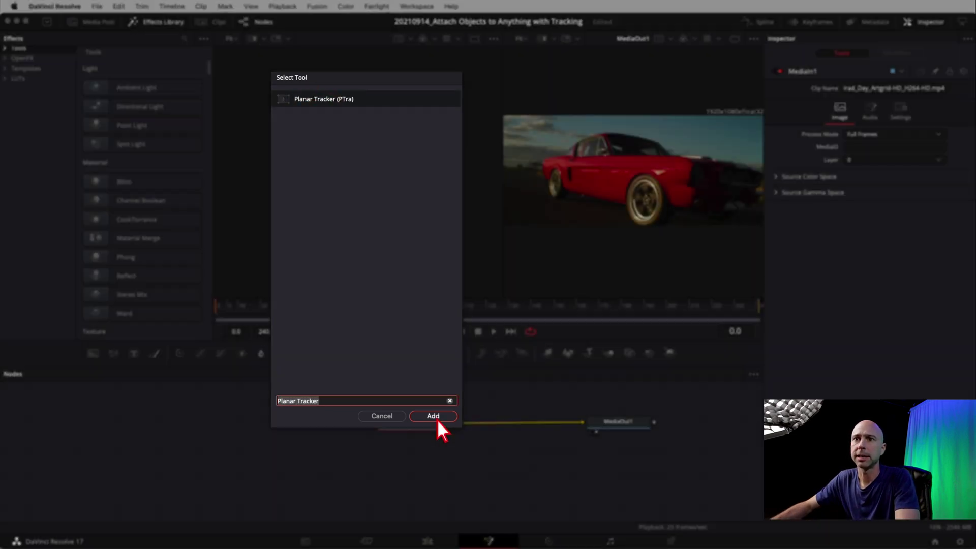
left_click(438, 417)
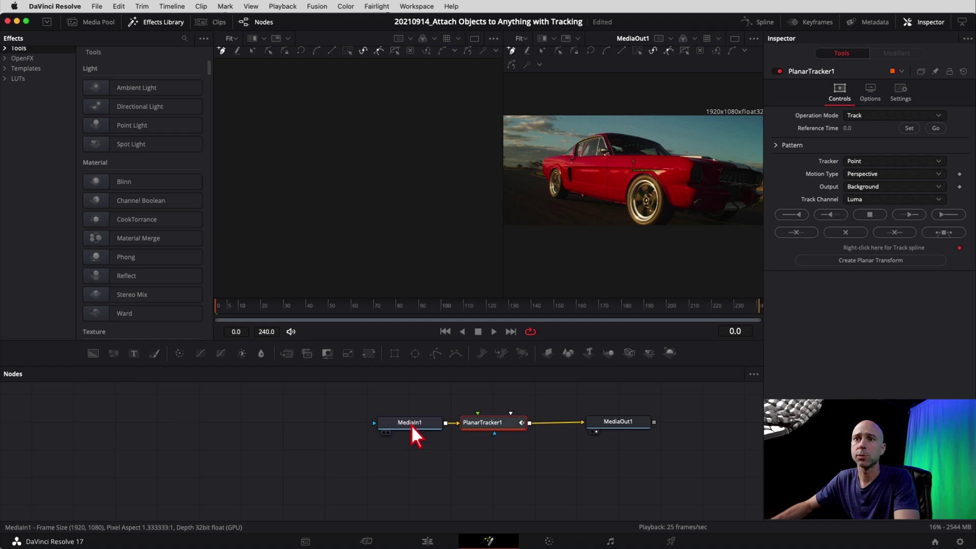
left_click(411, 425)
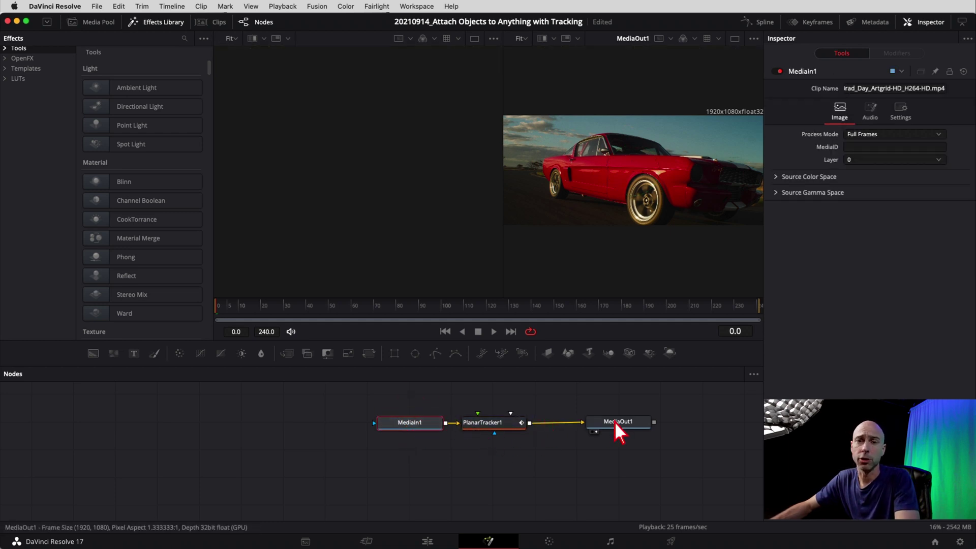
Set PlanarTracker1's tracker to Hybrid Point/Area, keep Perspective motion, and zoom the viewer in
mouse_move(490, 425)
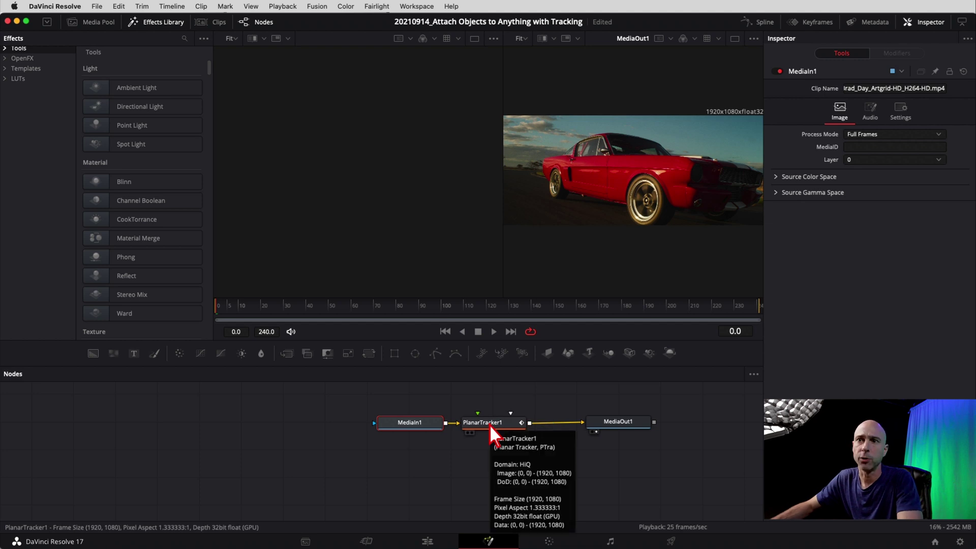
left_click(493, 426)
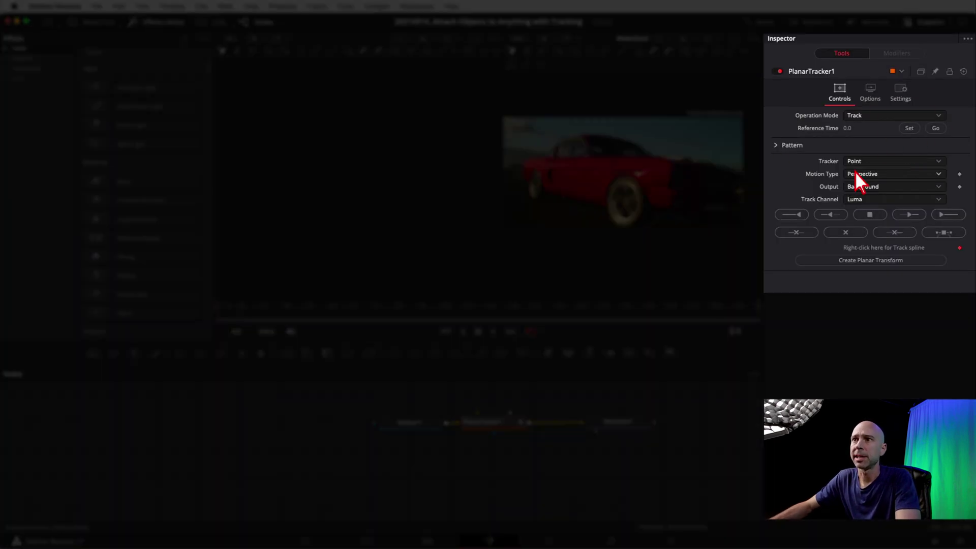
left_click(860, 163)
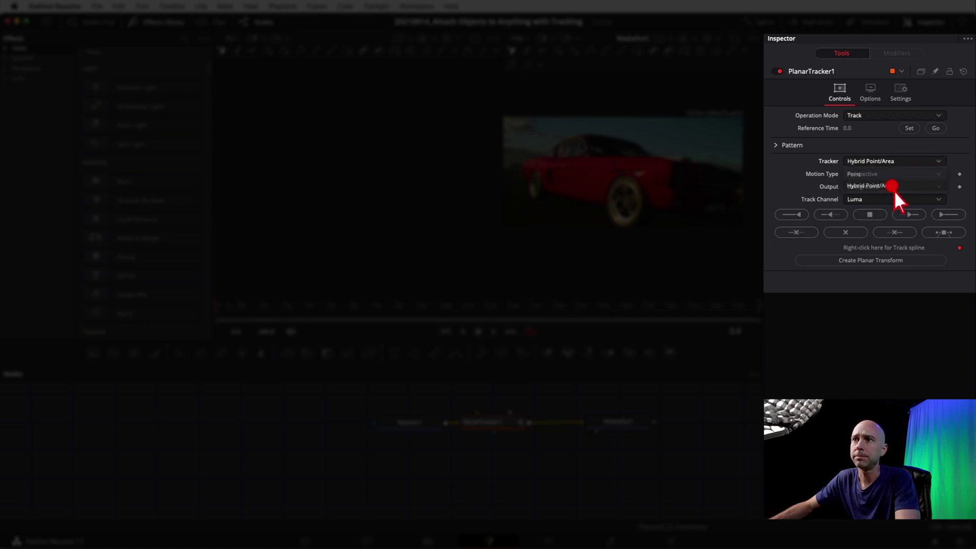
left_click(892, 187)
left_click(859, 175)
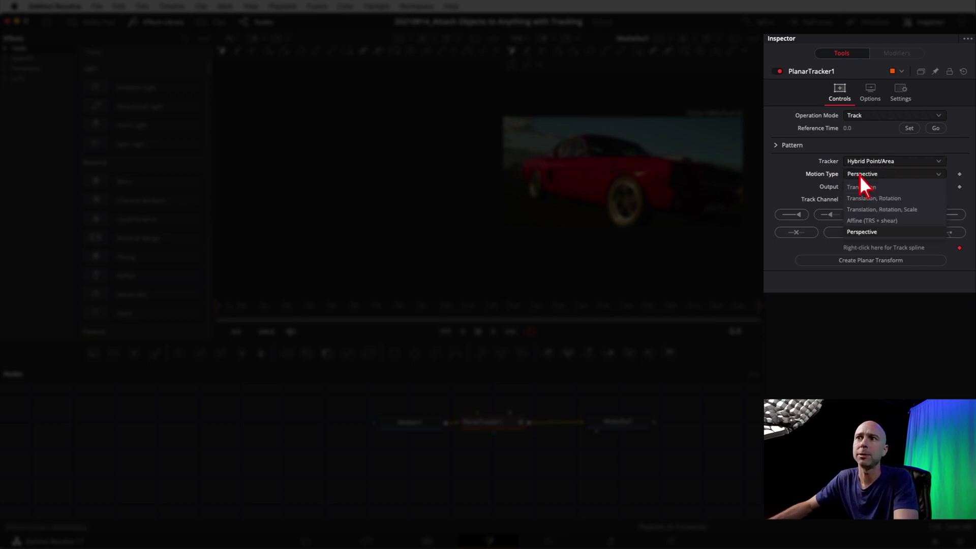
left_click(868, 177)
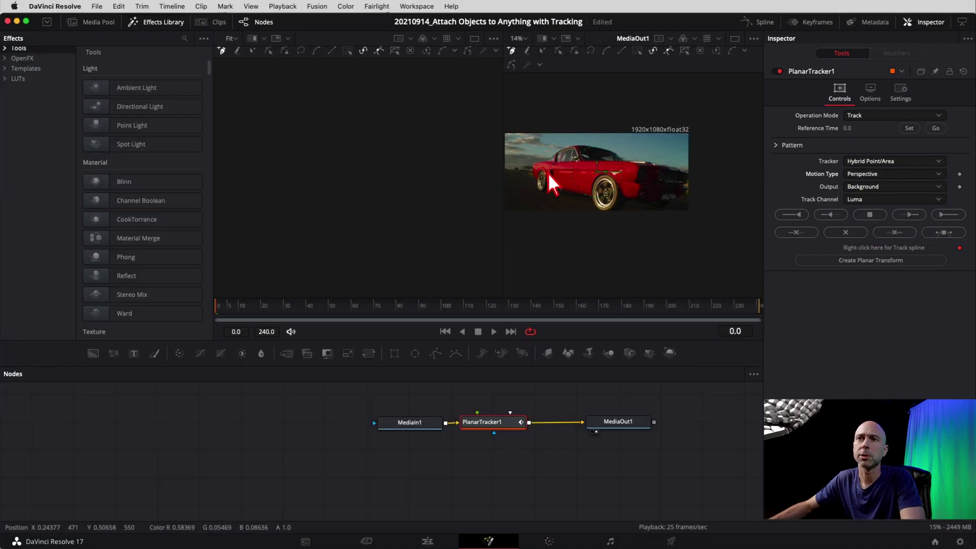
scroll(541, 166, "up", 4)
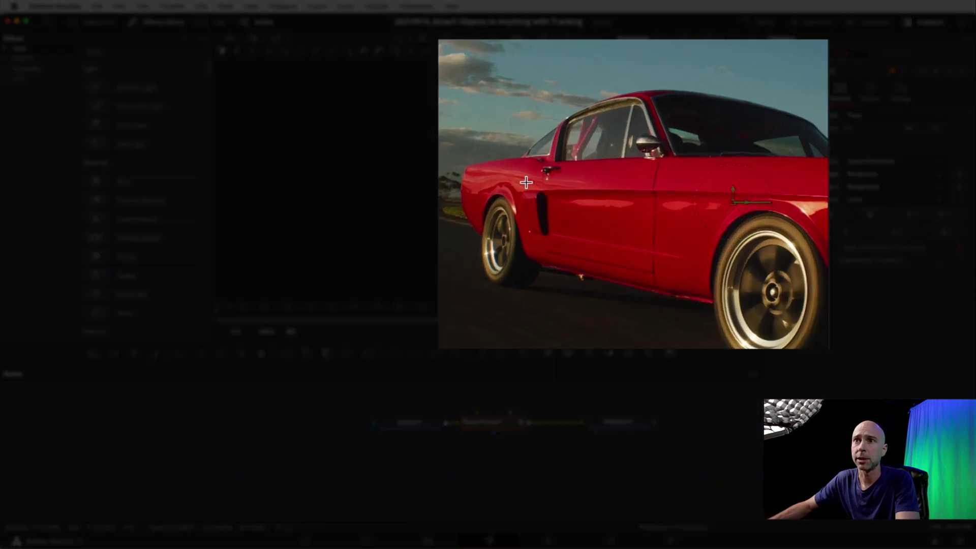
Draw a closed tracking polygon around the red car's door
left_click(526, 182)
left_click(668, 183)
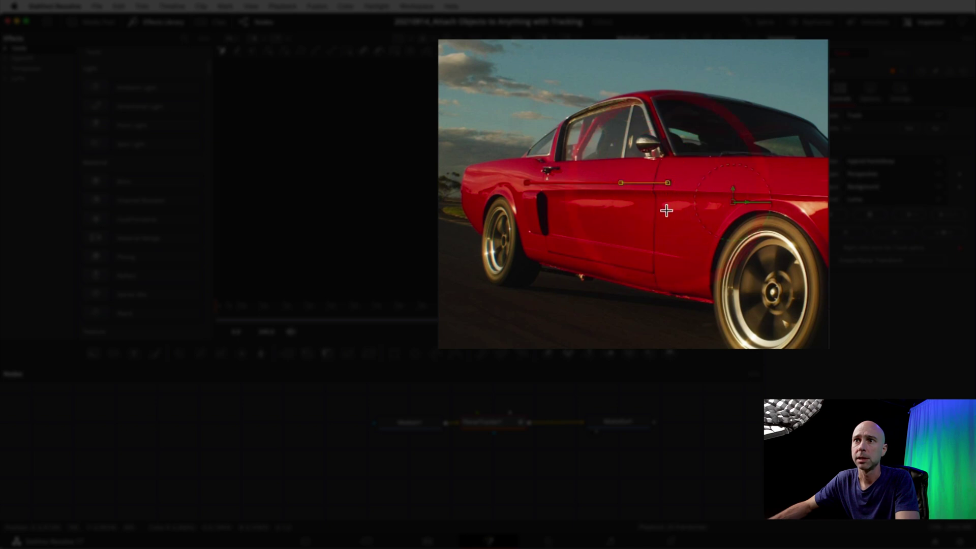
left_click(668, 282)
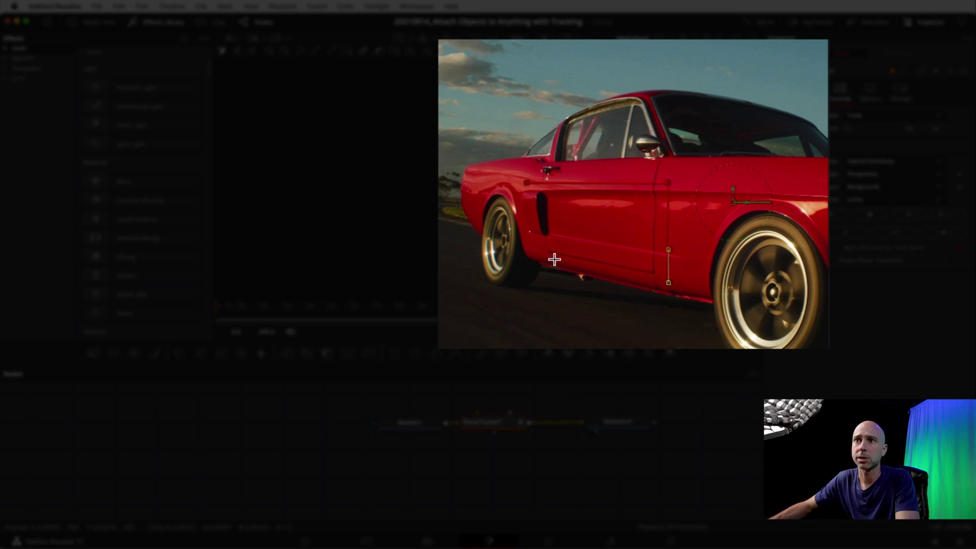
left_click(538, 255)
left_click(526, 211)
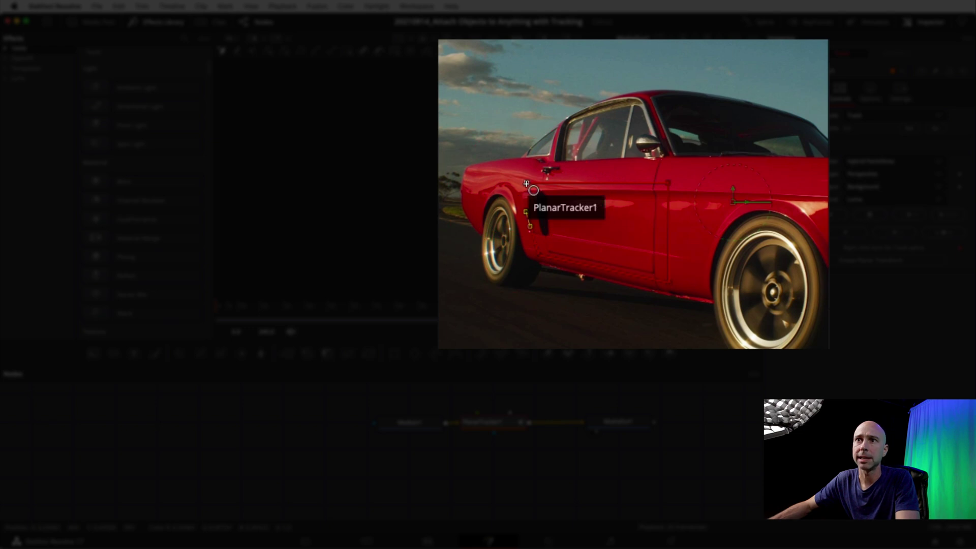
left_click(526, 183)
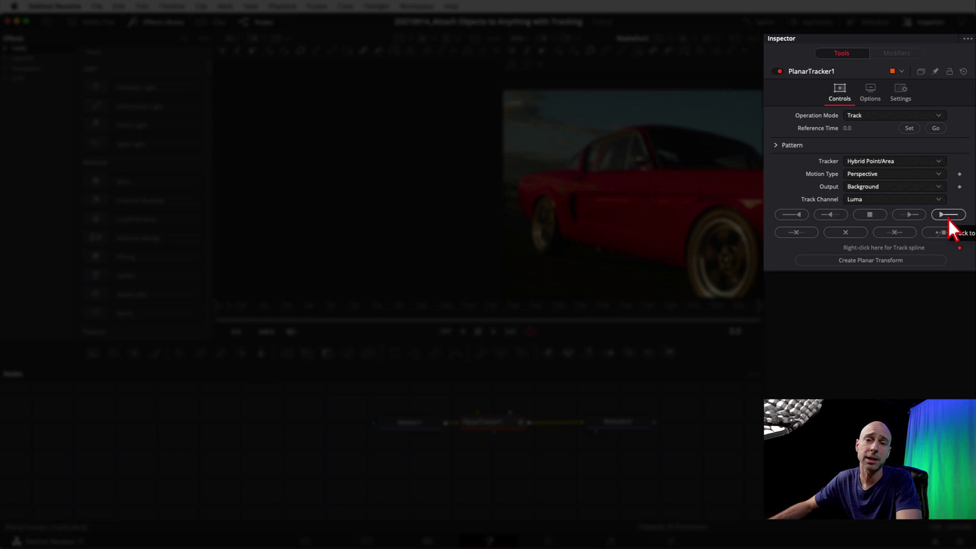
Track the door area forward to the end of the clip
left_click(949, 215)
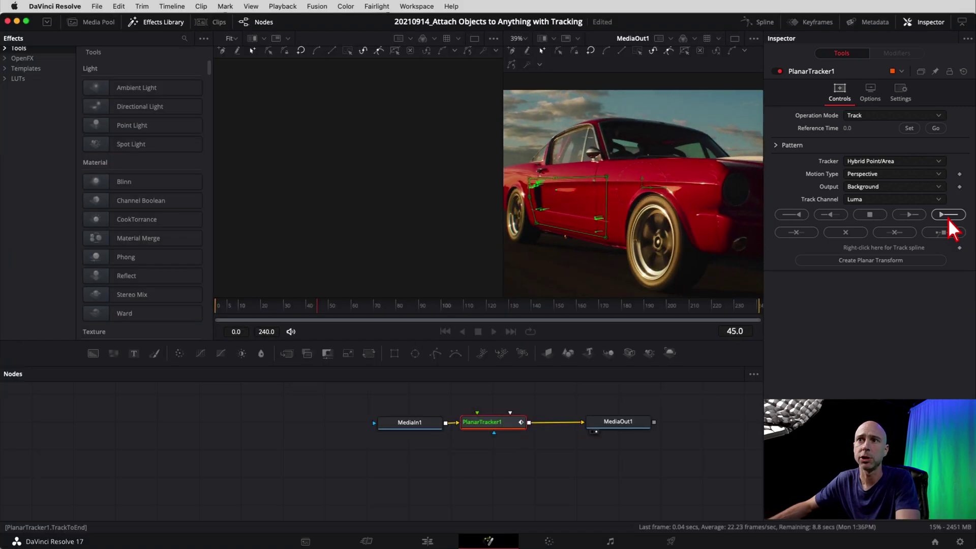
scroll(630, 236, "down", 2)
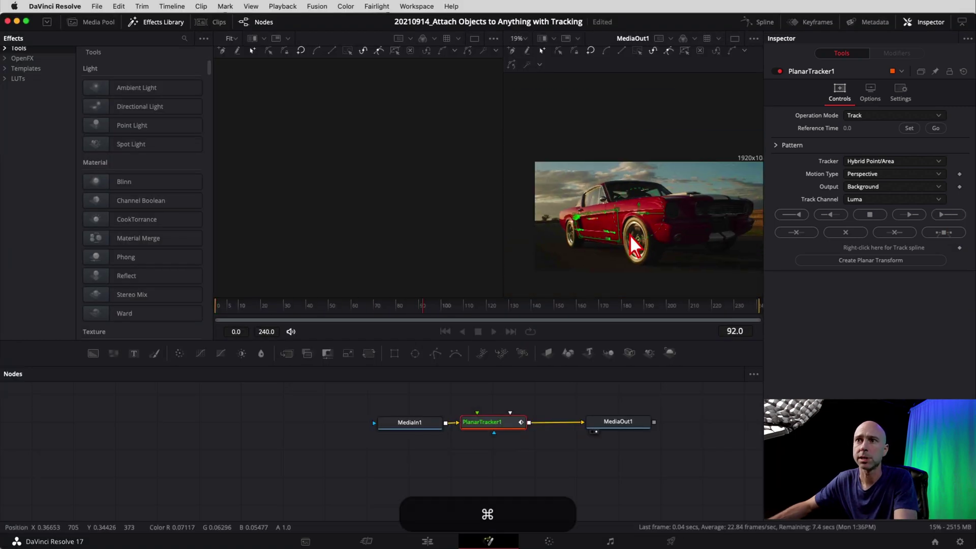
scroll(631, 236, "down", 1)
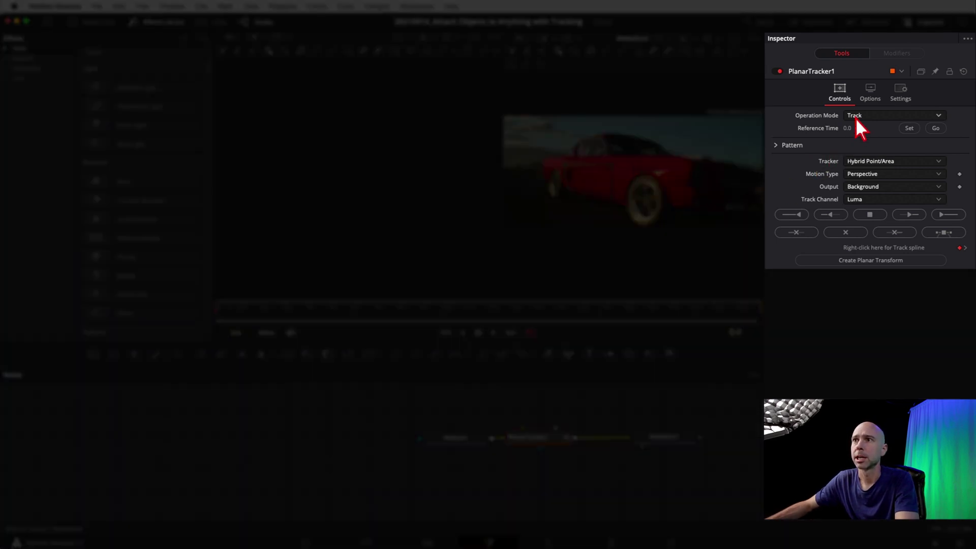
Switch PlanarTracker1 to Corner Pin mode and drag the pin corners onto the car door
left_click(859, 118)
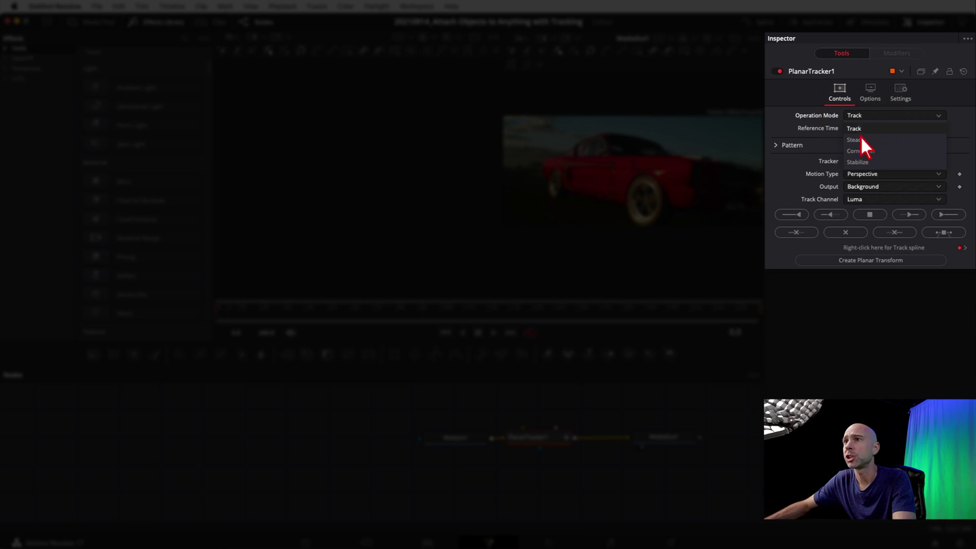
left_click(864, 154)
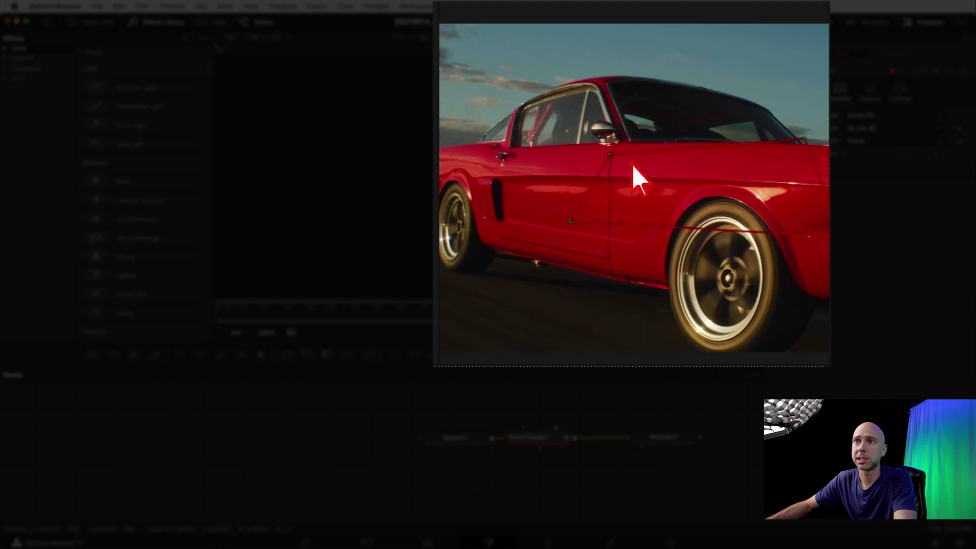
left_click_drag(615, 161, 480, 171)
left_click_drag(807, 143, 621, 173)
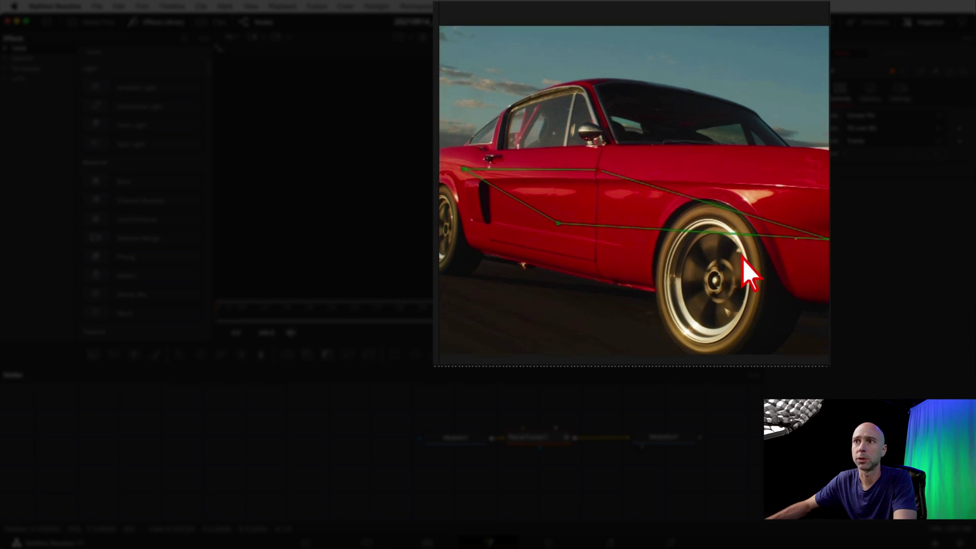
left_click_drag(803, 238, 570, 260)
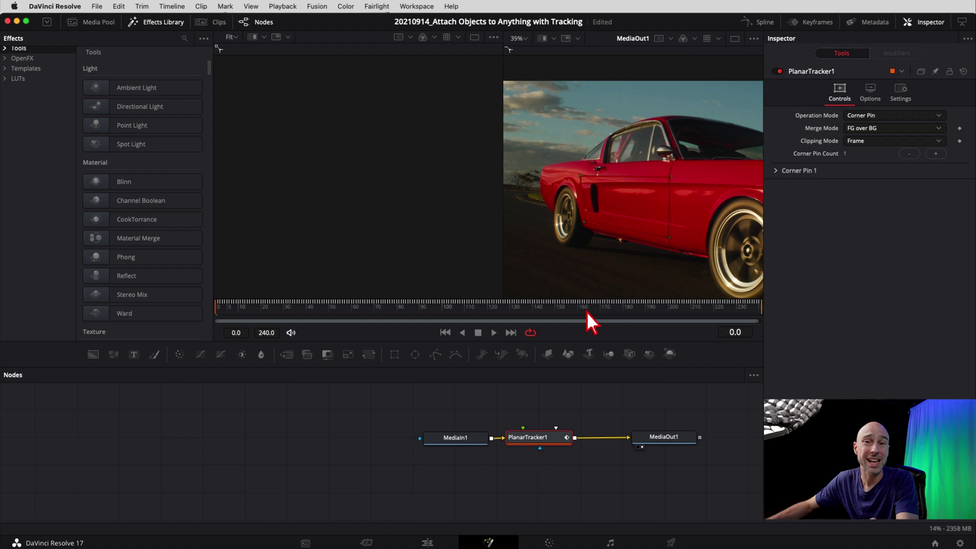
Add a Text1 node, wire it into PlanarTracker1's Corner Pin input, and view it alone
left_click(504, 406)
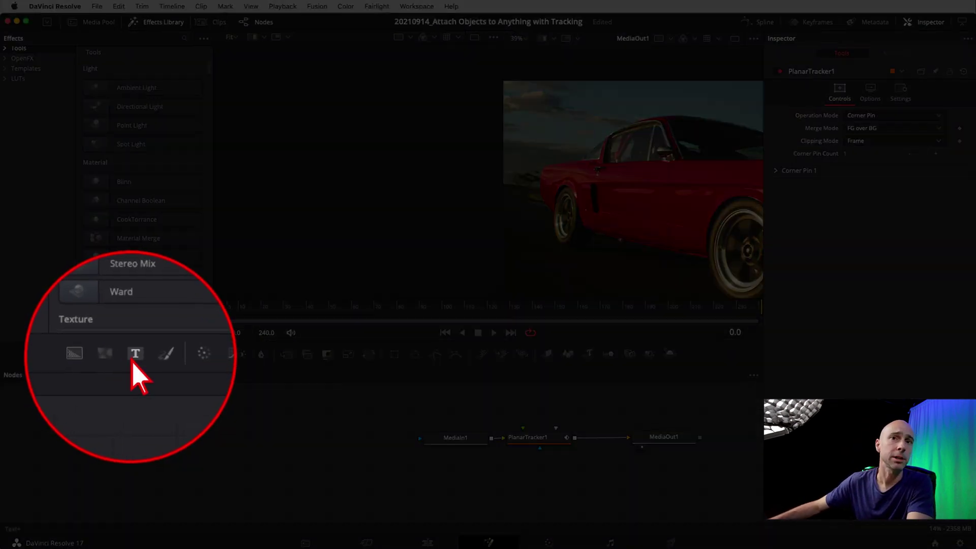
left_click(134, 354)
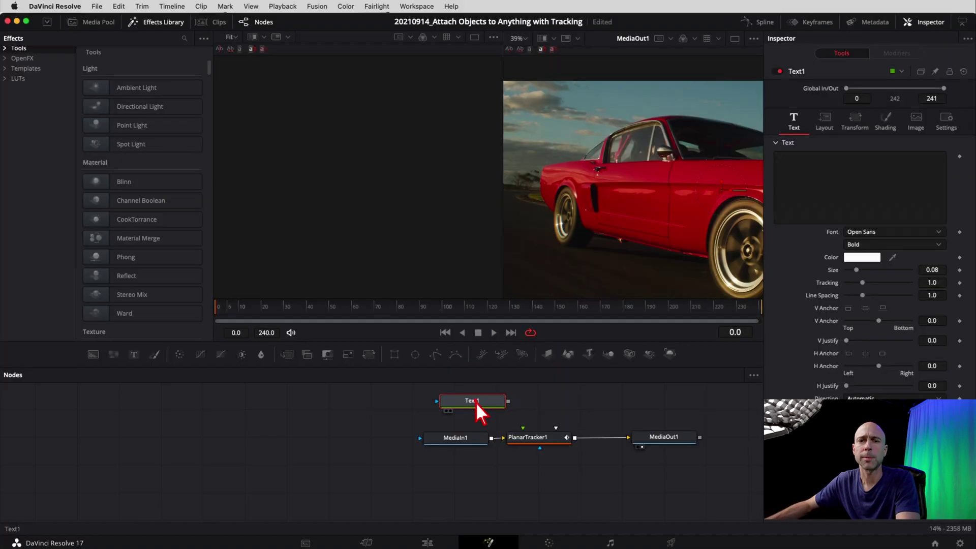
left_click_drag(477, 408, 445, 400)
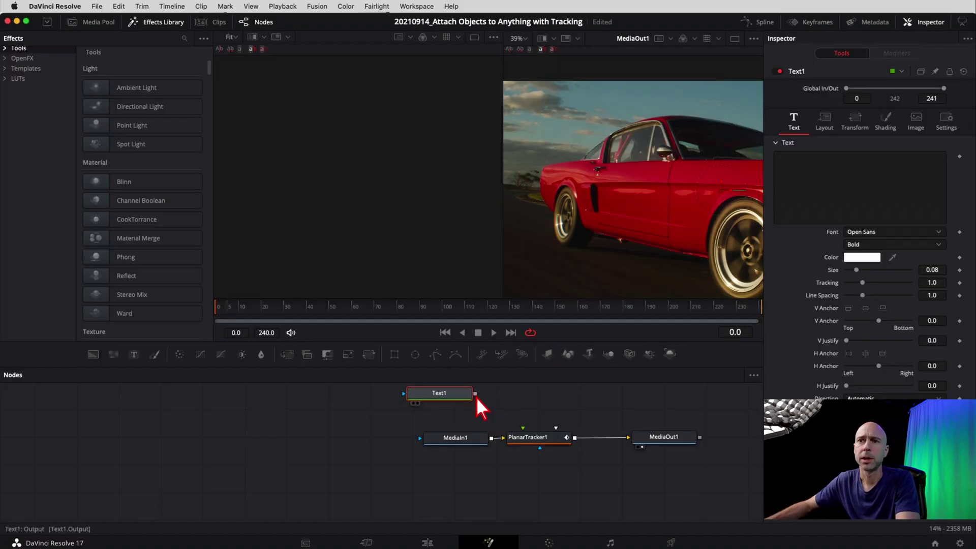
left_click_drag(515, 420, 523, 430)
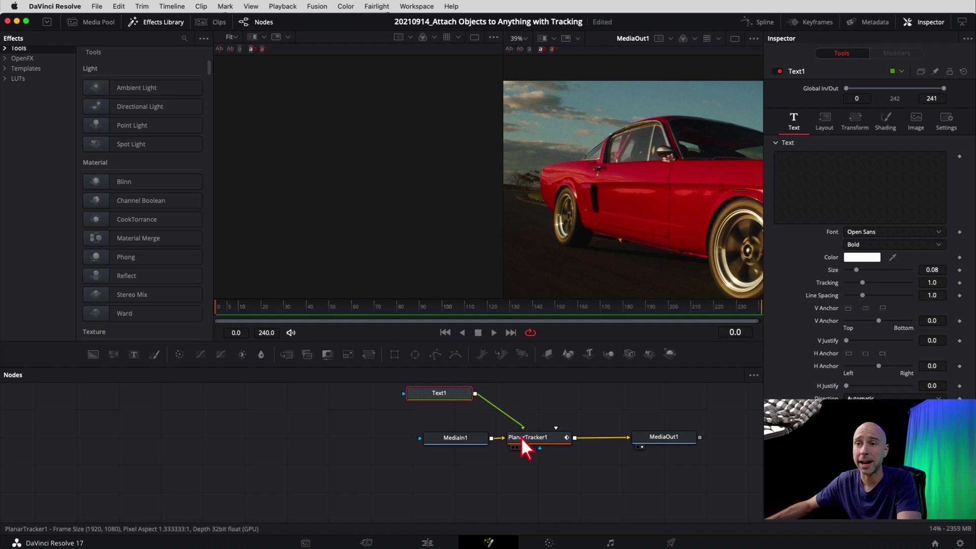
left_click_drag(447, 395, 476, 410)
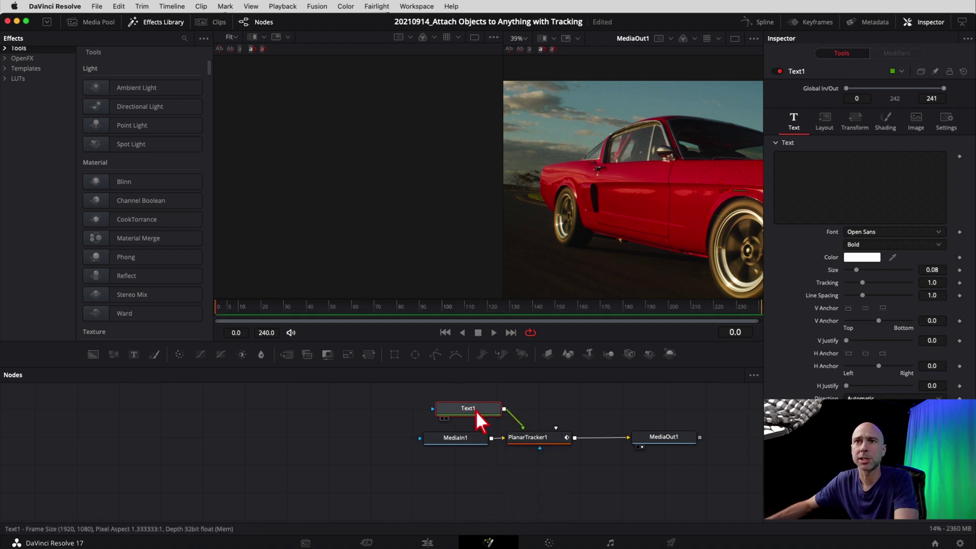
key("1")
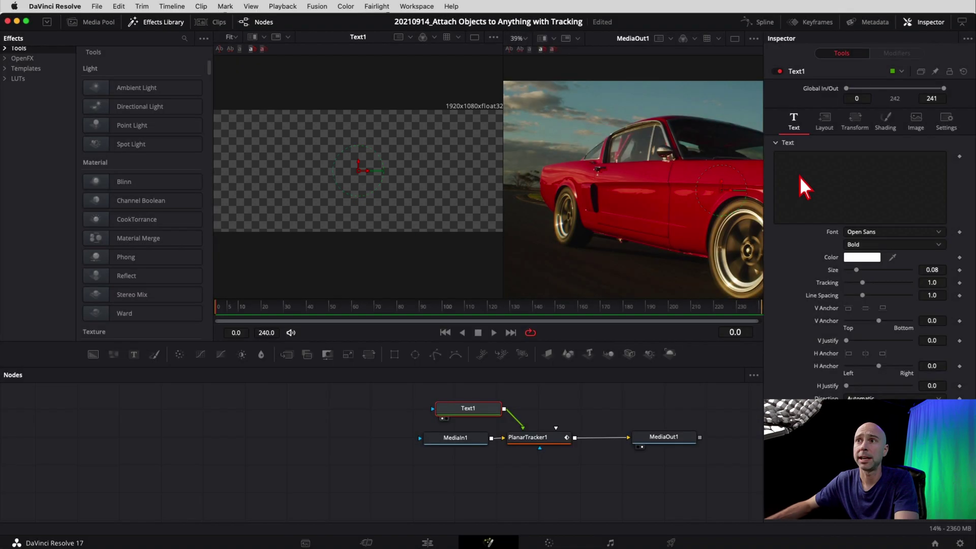
Make Text1 read MUSTANG in the SignPainter HouseScript font
left_click(800, 176)
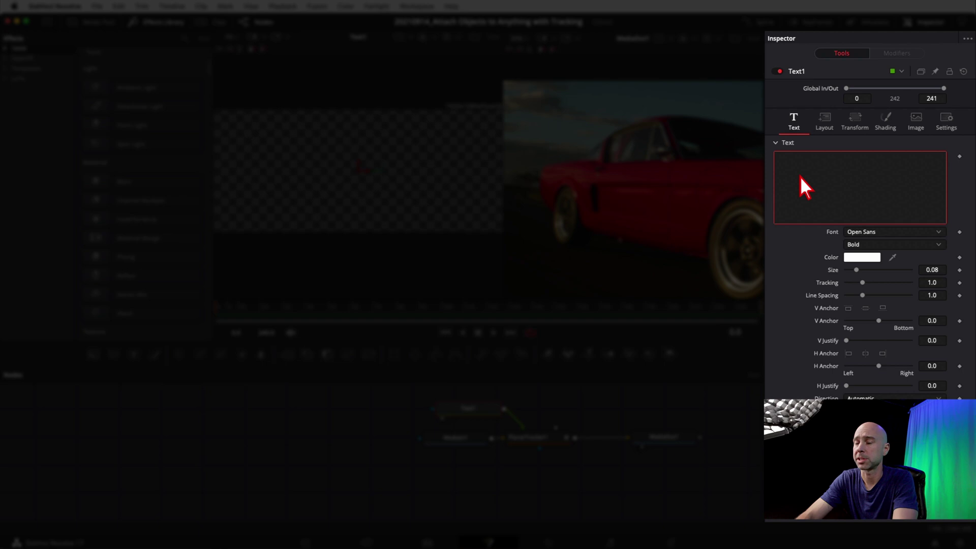
type("MUSTANG")
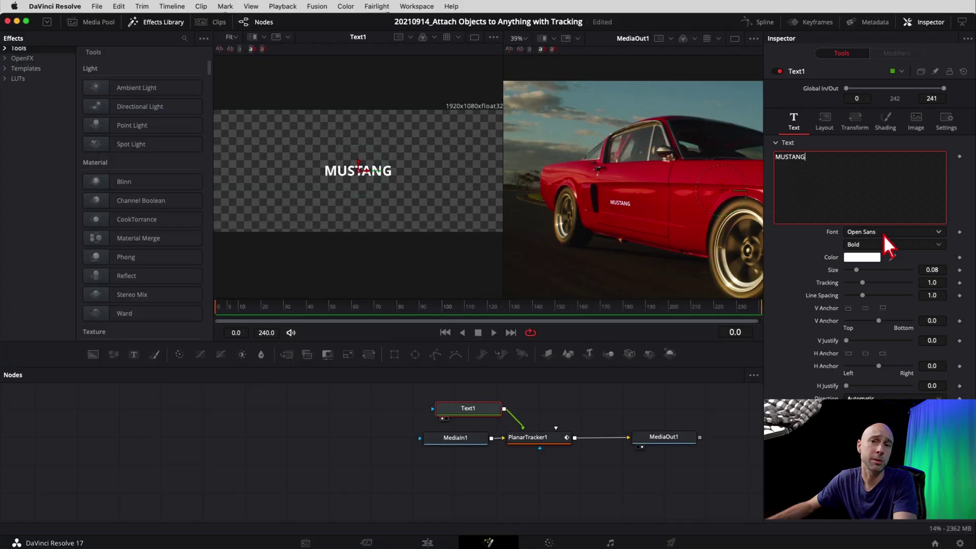
left_click(885, 233)
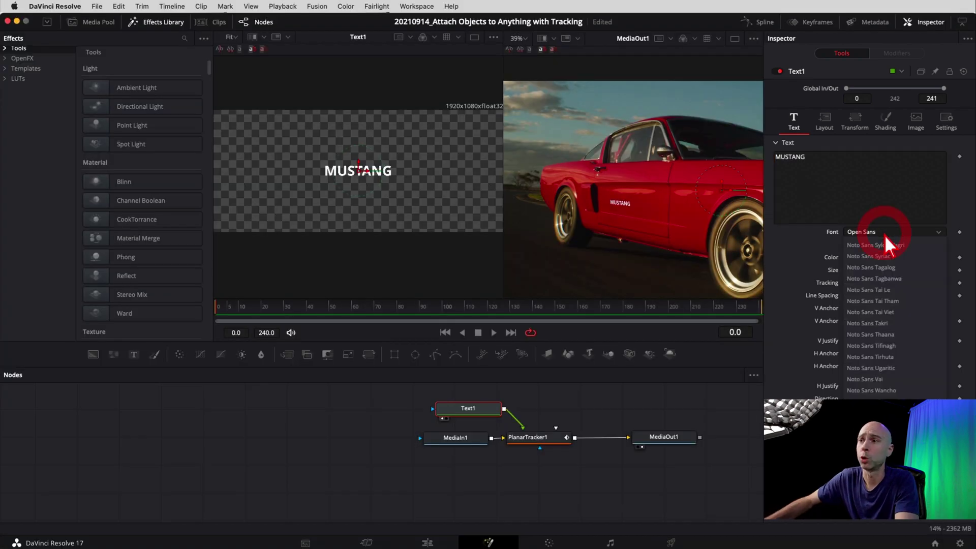
left_click(858, 358)
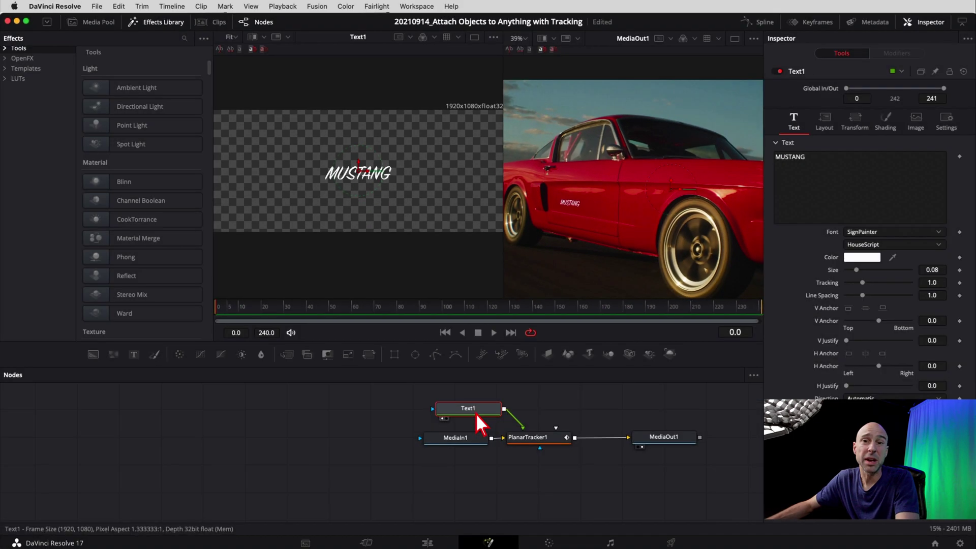
left_click(475, 413)
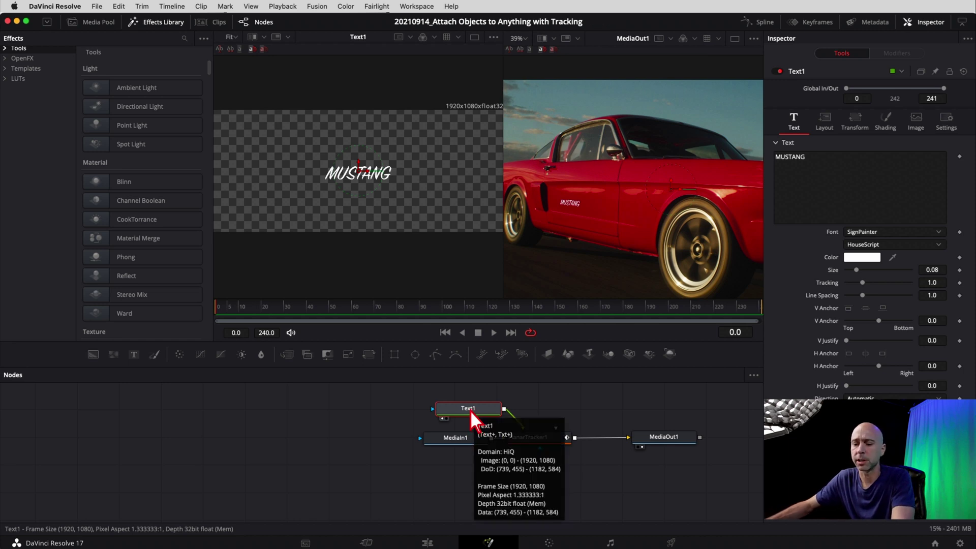
type("TRAN")
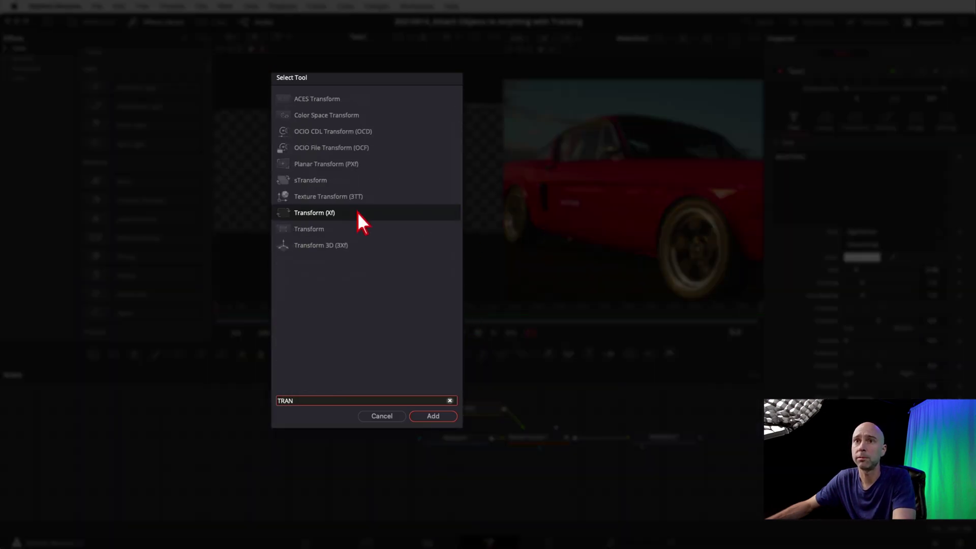
Insert a Transform node between Text1 and PlanarTracker1 and scale the text to 2.52
left_click(352, 212)
left_click(431, 416)
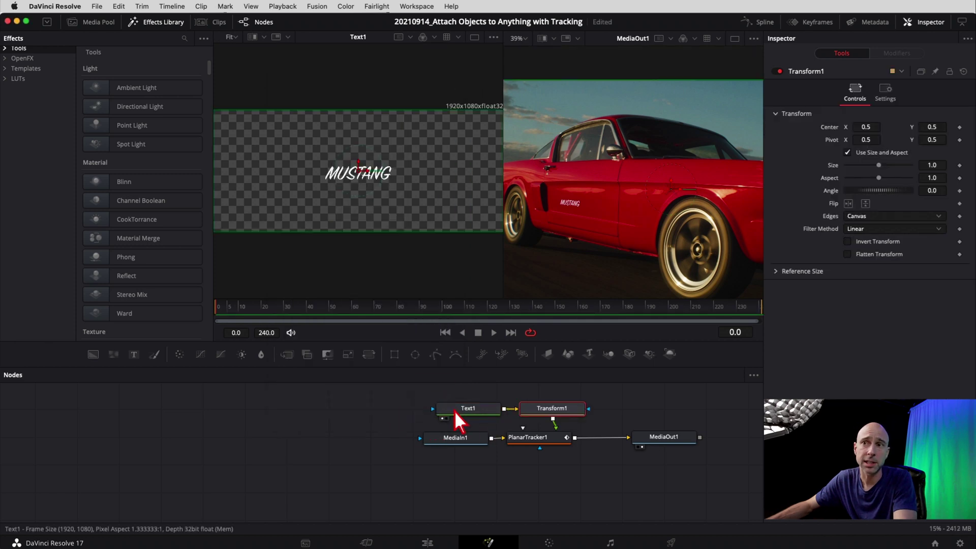
left_click_drag(552, 418, 556, 432)
left_click_drag(878, 166, 890, 169)
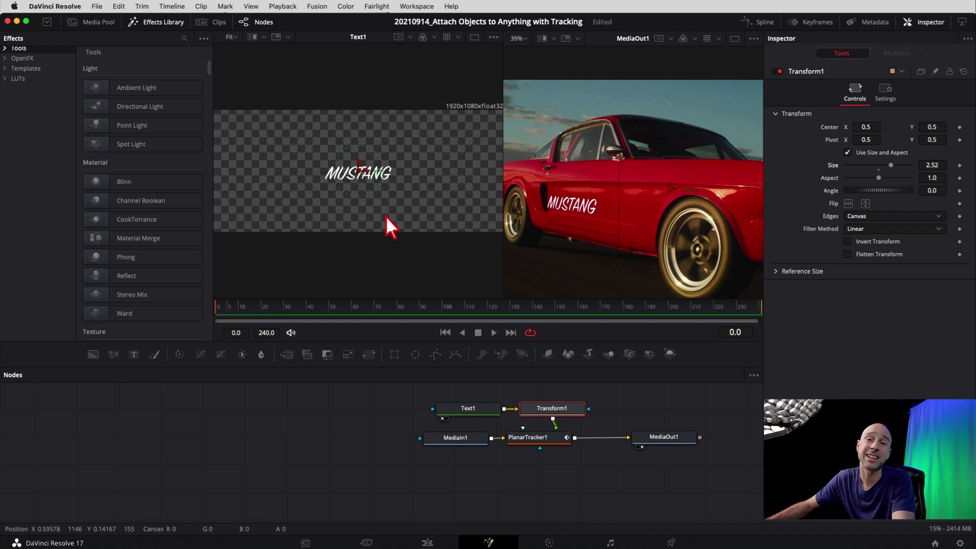
Shift the MUSTANG text up and to the right on the car door
left_click(474, 409)
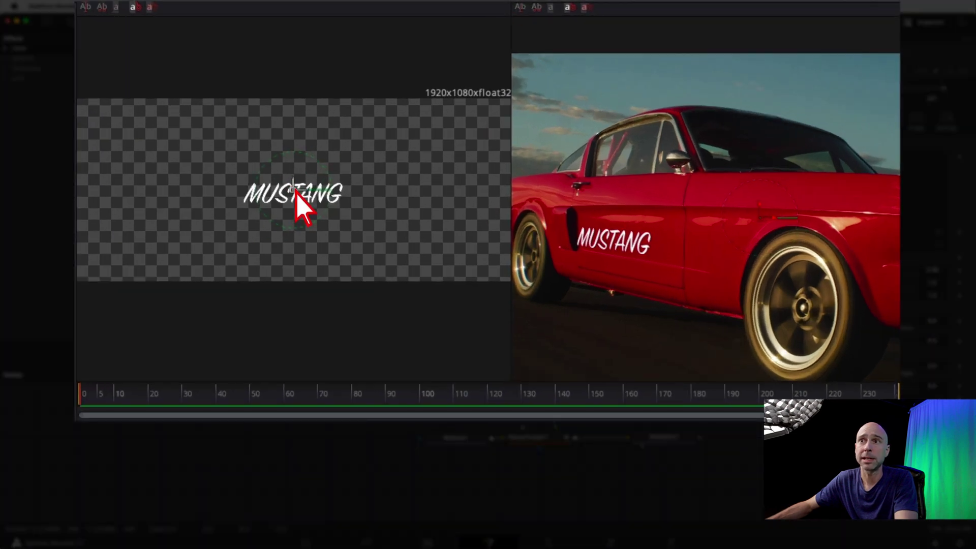
left_click_drag(296, 191, 314, 186)
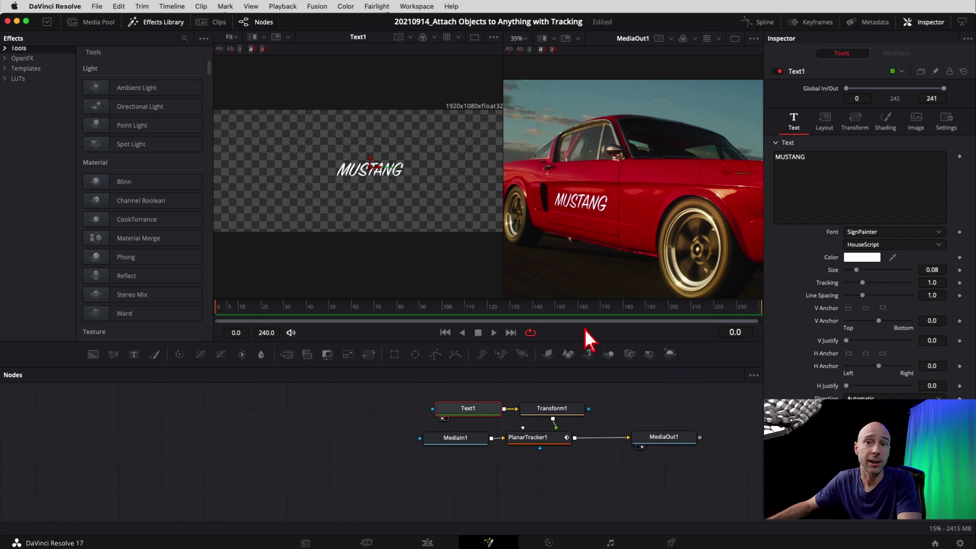
left_click(552, 409)
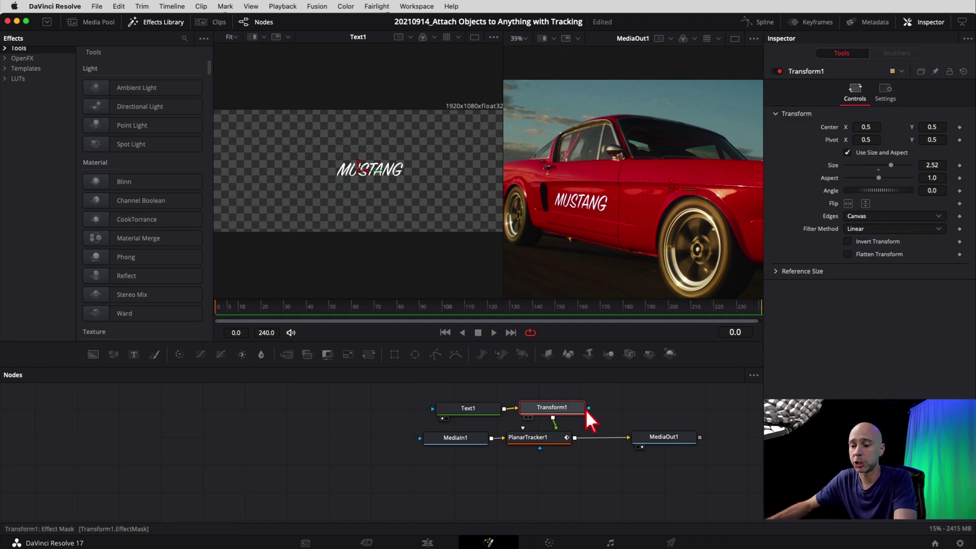
Add a DropShadow1 node after Transform1 and move MediaIn1 and MediaOut1 lower
key("shift+space")
type("DROP")
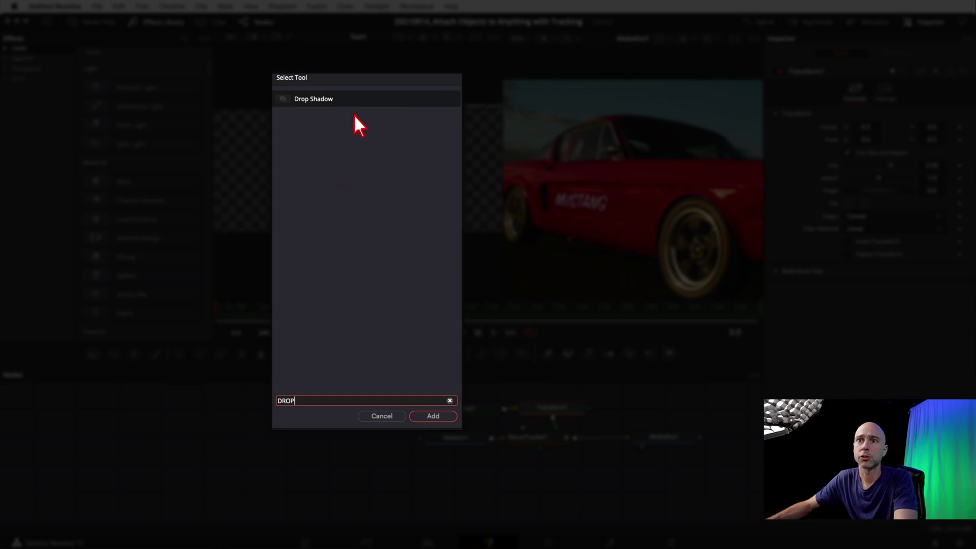
left_click(448, 416)
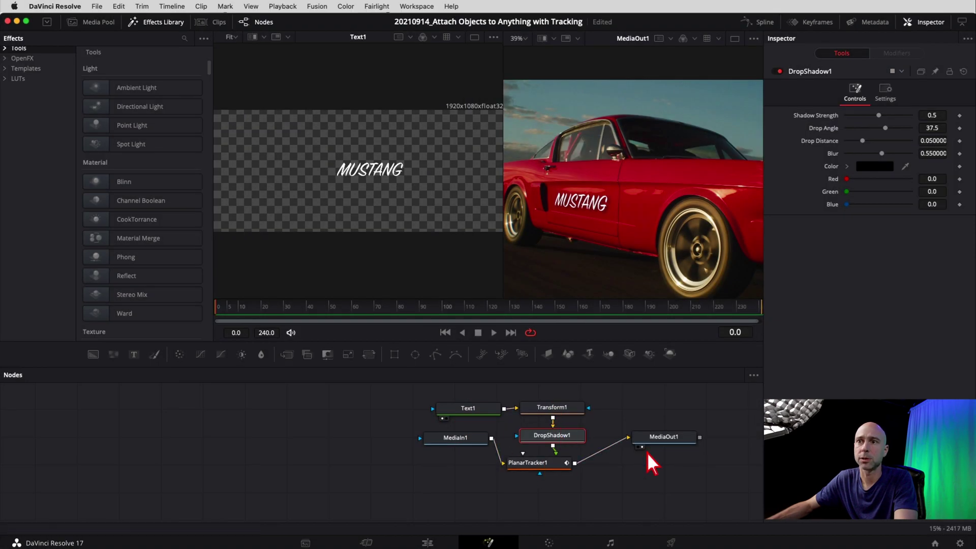
left_click_drag(660, 458, 661, 471)
left_click_drag(473, 440, 467, 466)
Set shadow strength 0.669, angle -6.0, distance 0.0299, and play back the shot
left_click(552, 435)
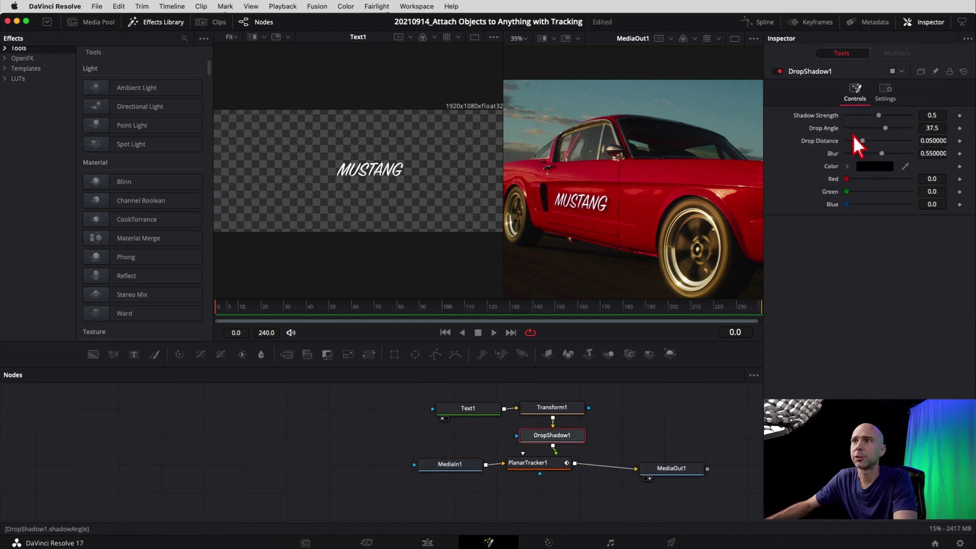
left_click_drag(879, 116, 860, 144)
scroll(613, 188, "down", 3)
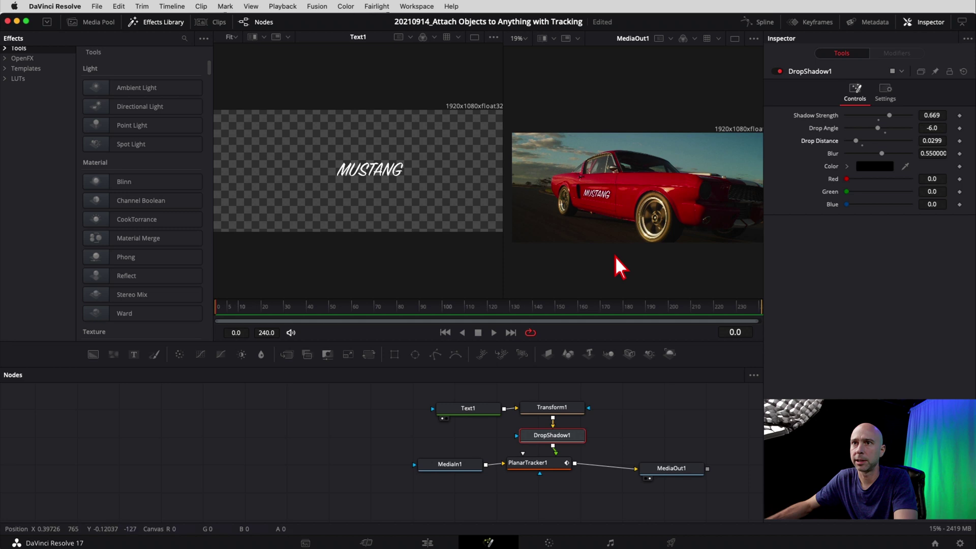
key("space")
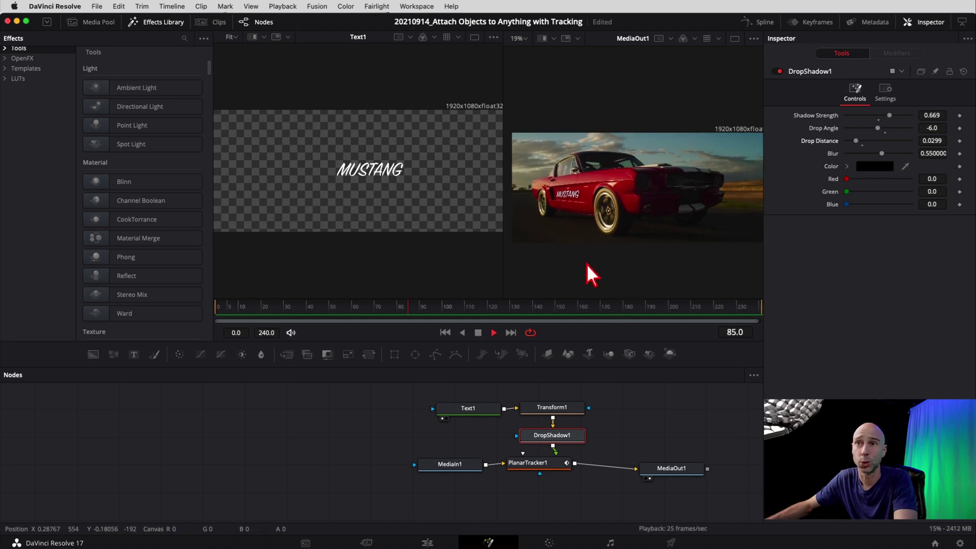
key("space")
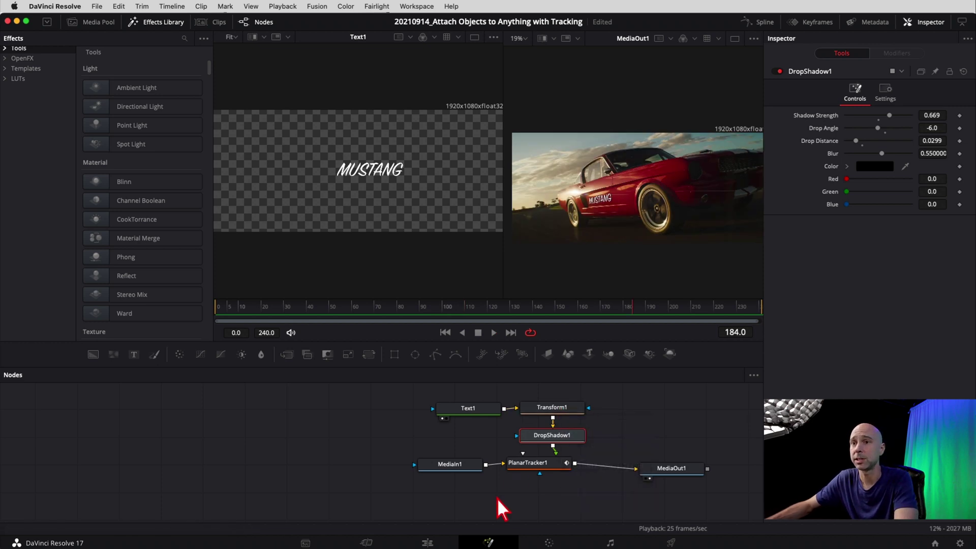
left_click(429, 543)
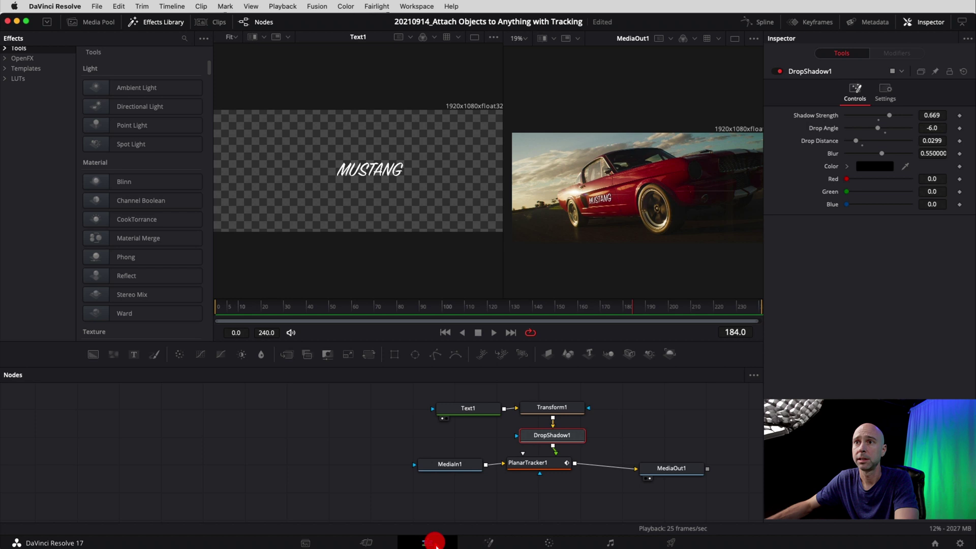
Play the timeline from the start to review the finished MUSTANG shot
left_click(386, 349)
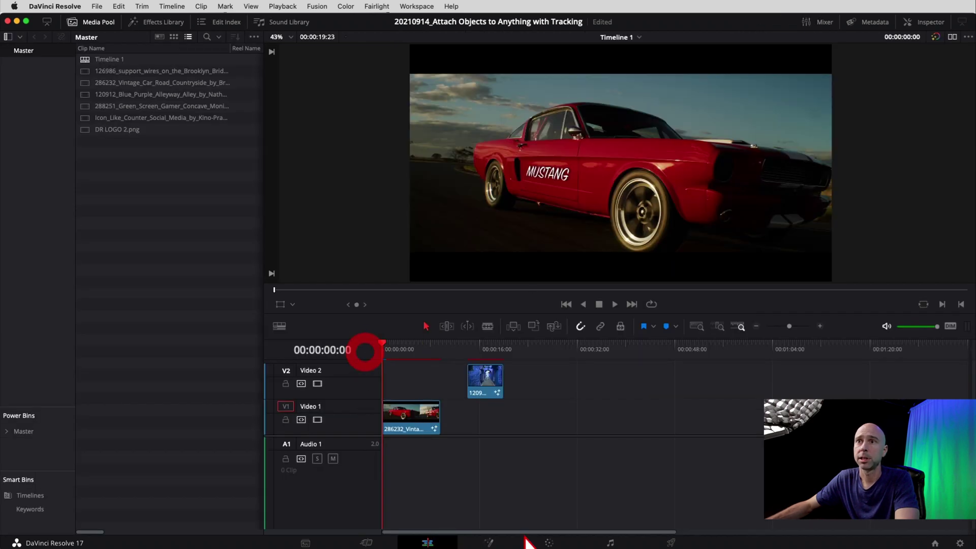
key("space")
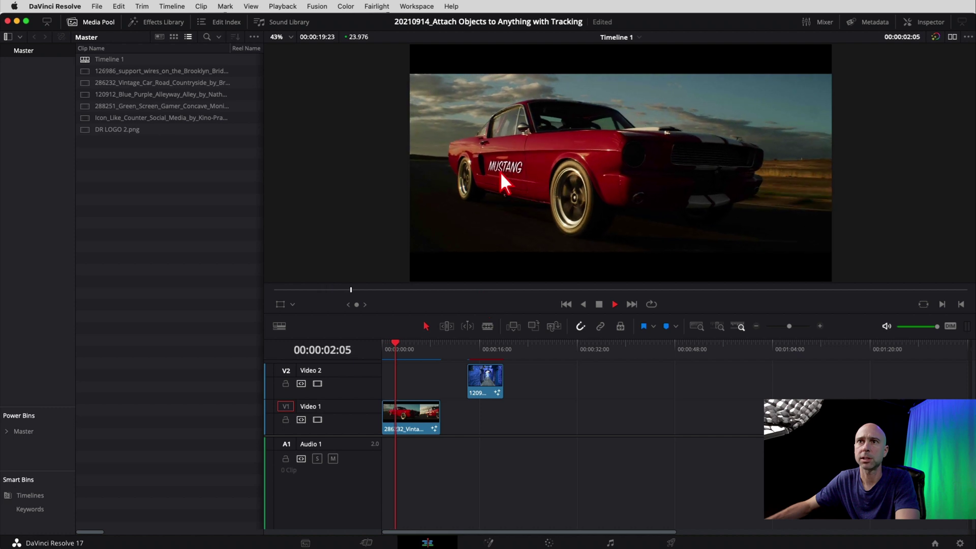
key("space")
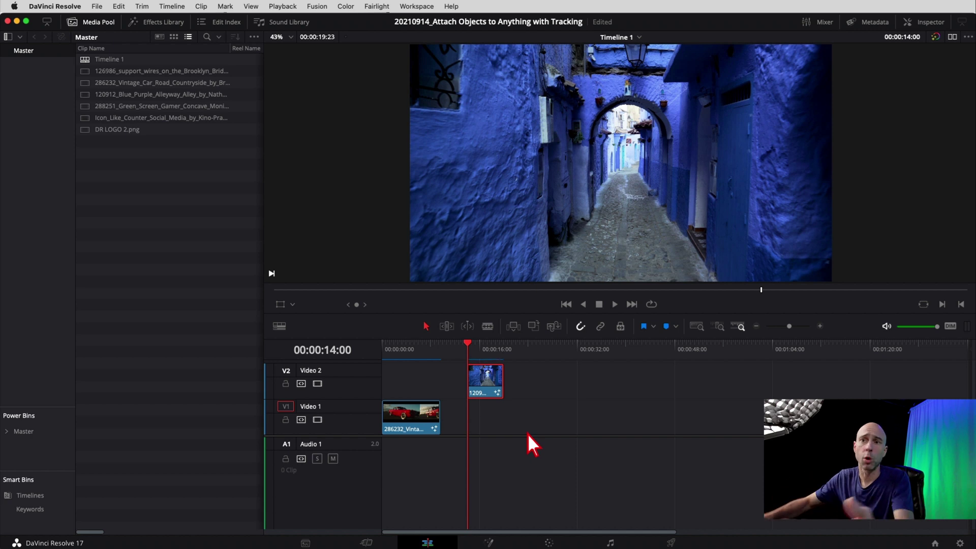
Preview the blue alley clip on V2 and park the playhead at its start
key("space")
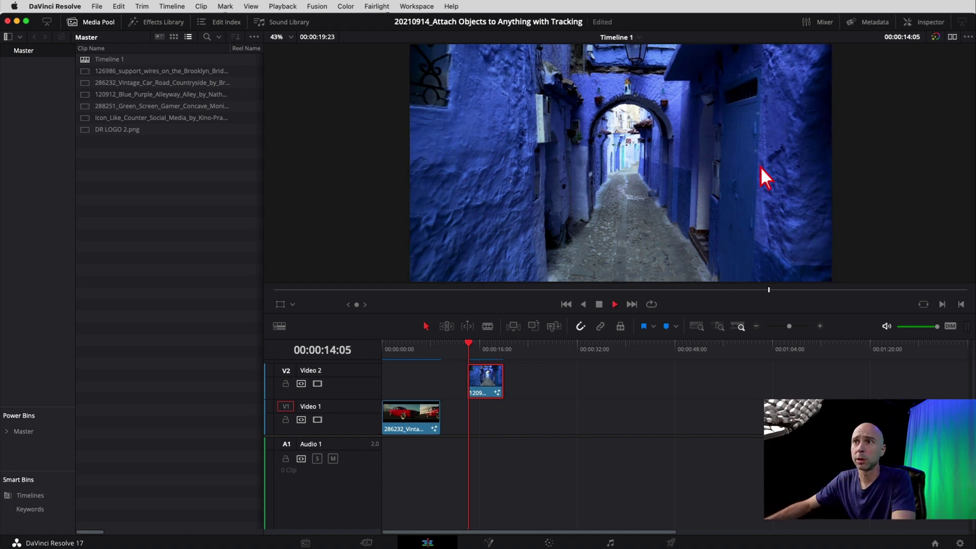
key("space")
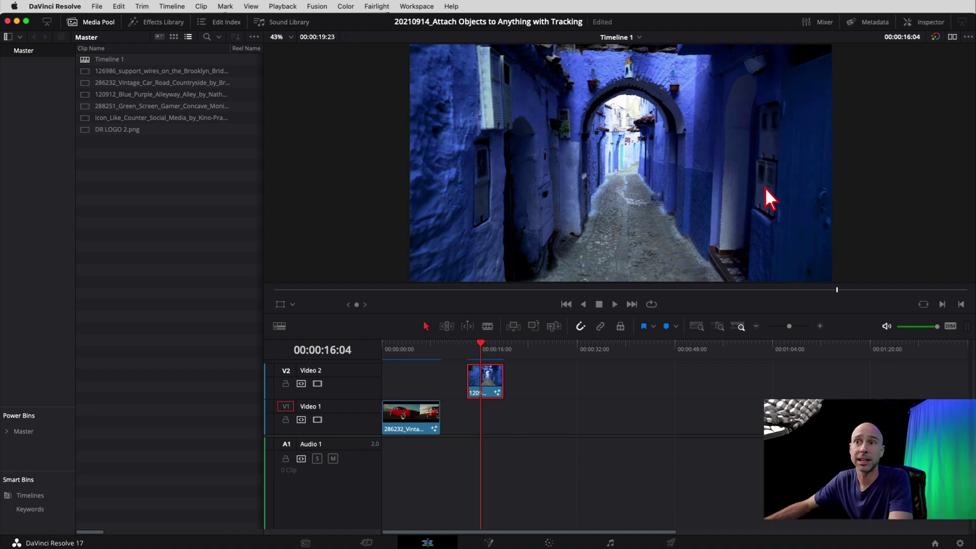
left_click(484, 376)
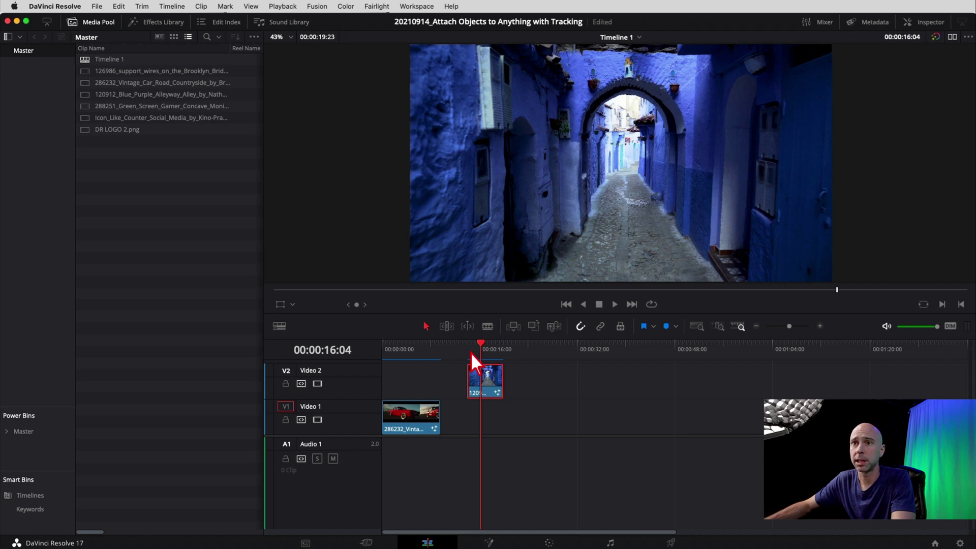
left_click(468, 350)
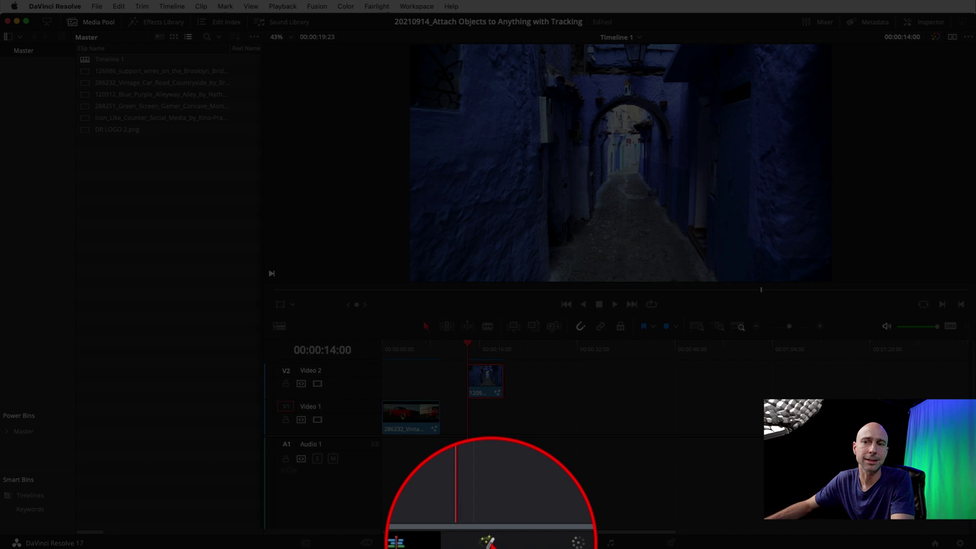
Add a Planar Tracker to the blue alley clip and set its reference time to frame 0
left_click(488, 542)
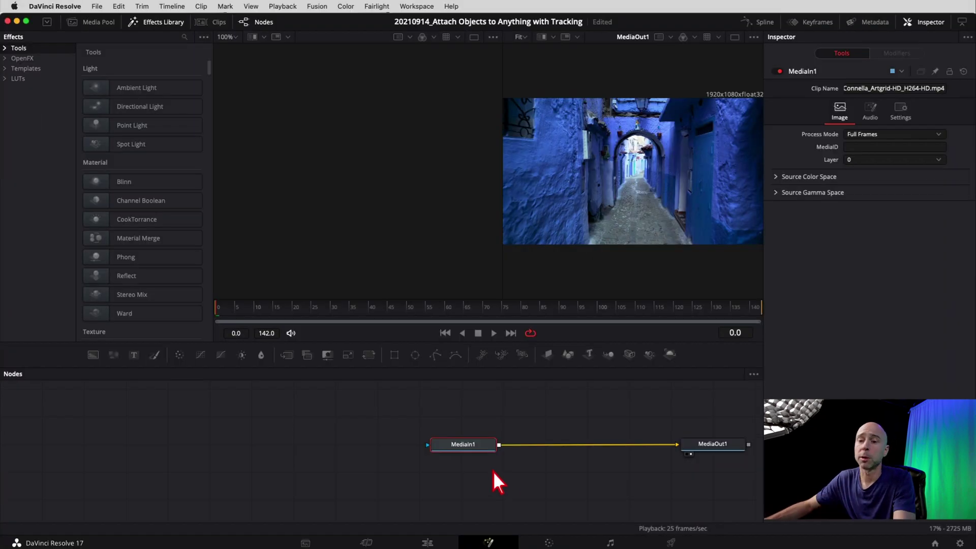
key("shift+space")
type("DROP")
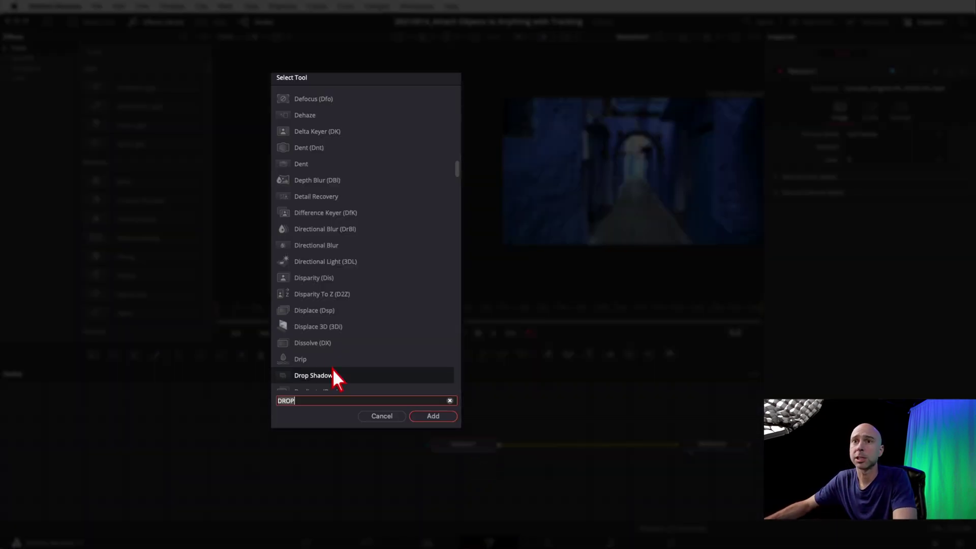
key("BackSpace")
key("BackSpace")
key("BackSpace")
key("BackSpace")
type("PLA")
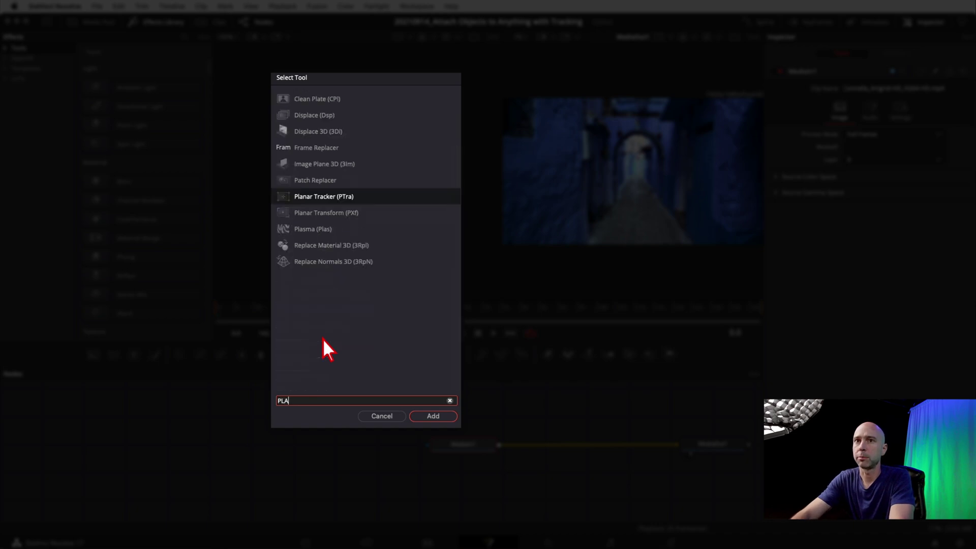
left_click(431, 417)
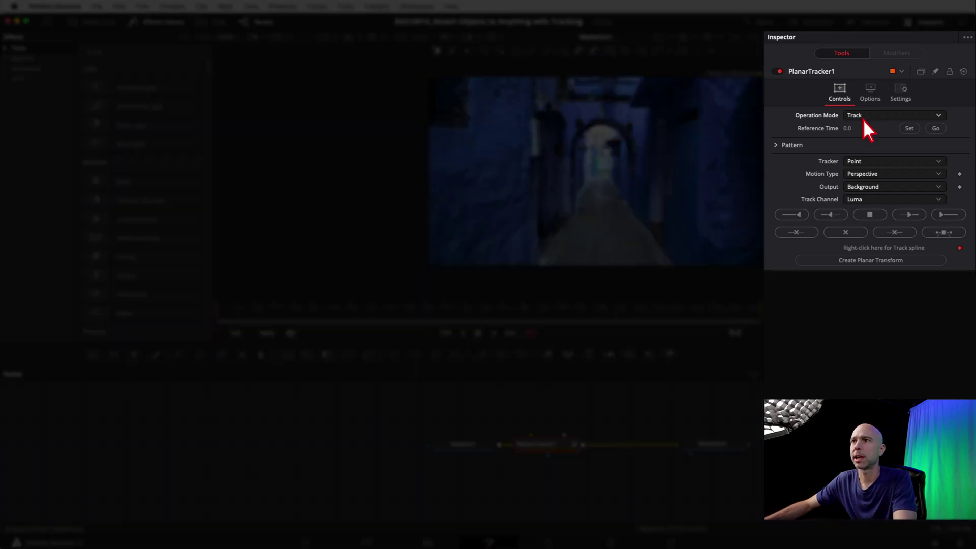
left_click(910, 132)
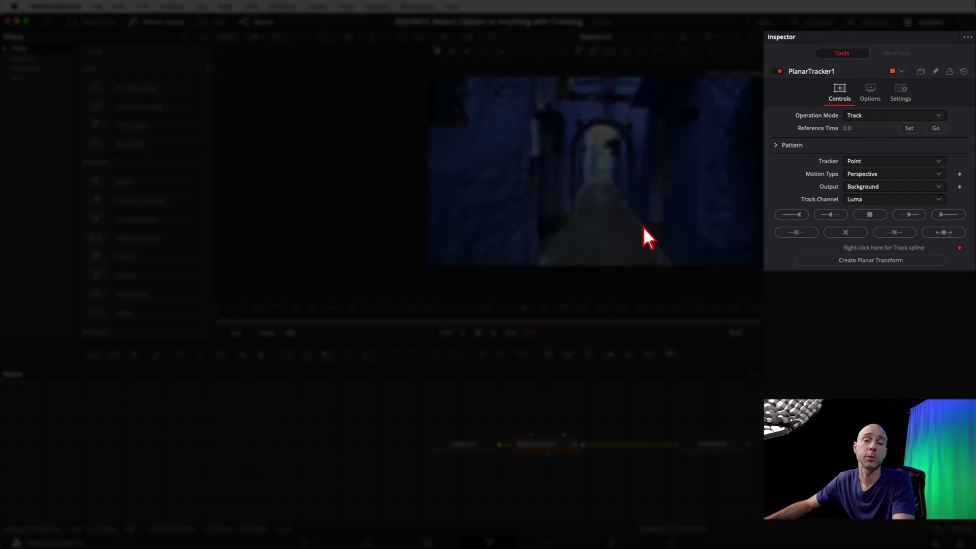
Use Hybrid Point/Area tracking, outline the blue door with a polygon, and track forward to frame 76
left_click(865, 164)
left_click(864, 186)
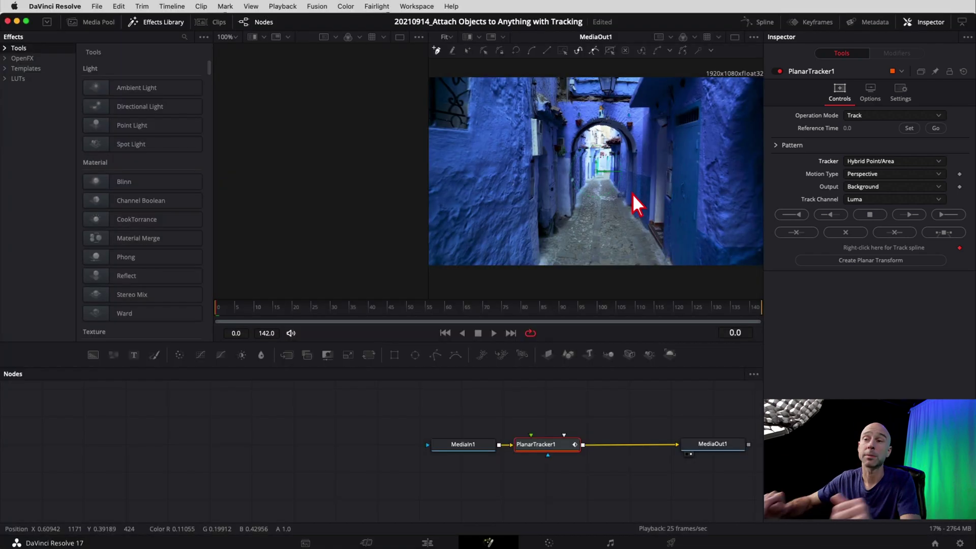
left_click(700, 99)
left_click(672, 109)
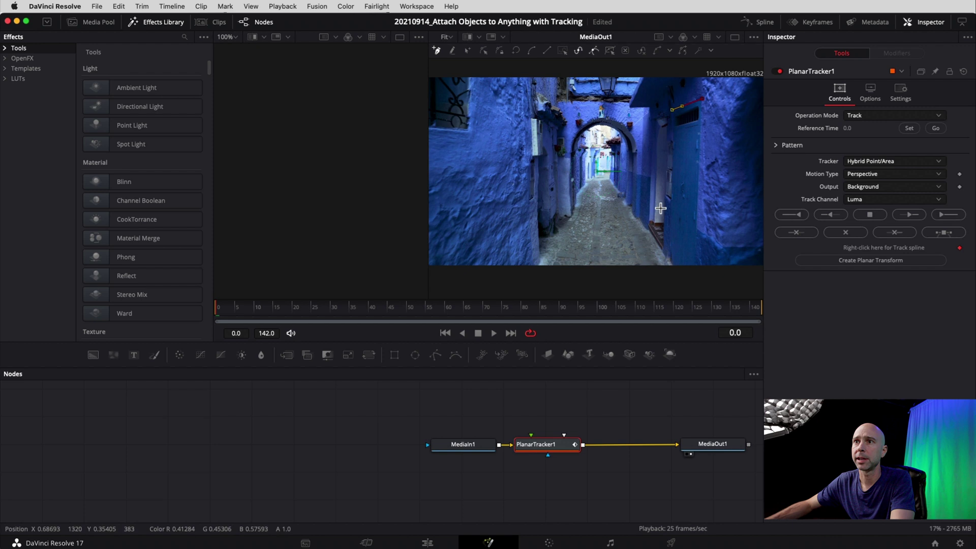
left_click(670, 192)
left_click(668, 233)
left_click(701, 245)
left_click(701, 98)
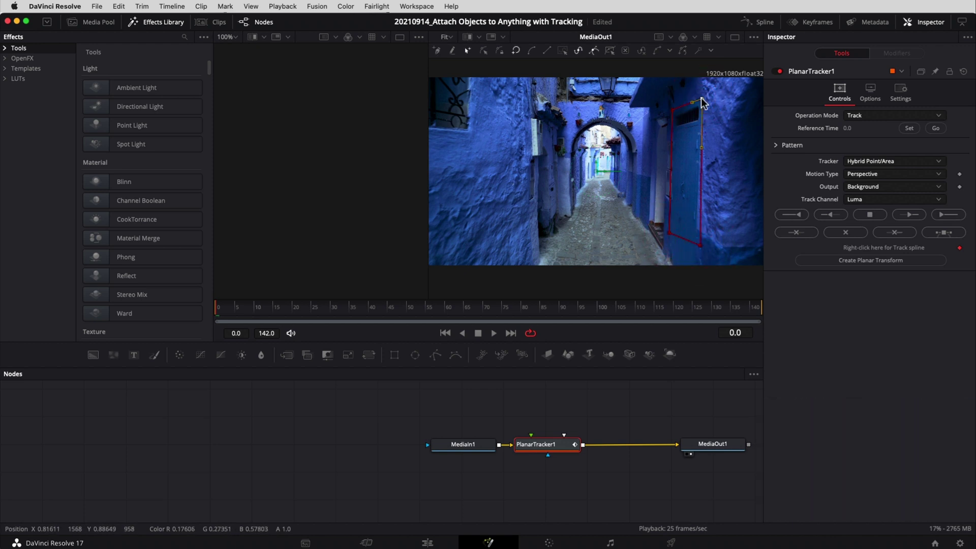
left_click(948, 216)
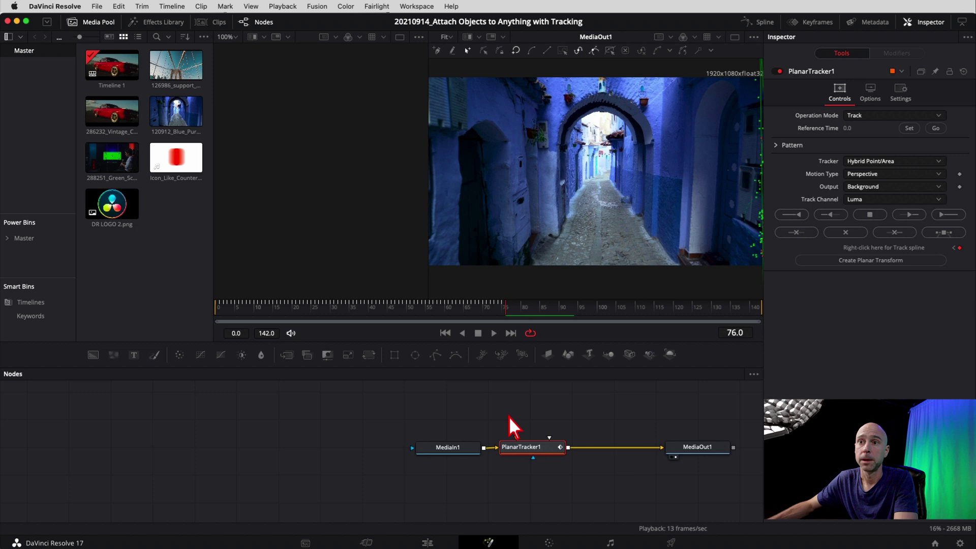
Add DR LOGO 2.png as MediaIn2 and connect it into PlanarTracker1's foreground input
left_click(527, 409)
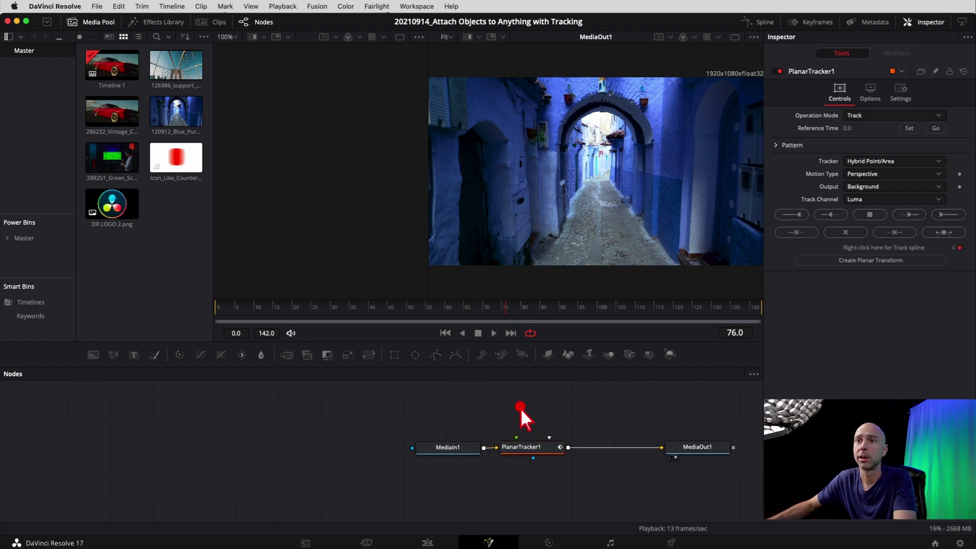
left_click(528, 445)
left_click(511, 406)
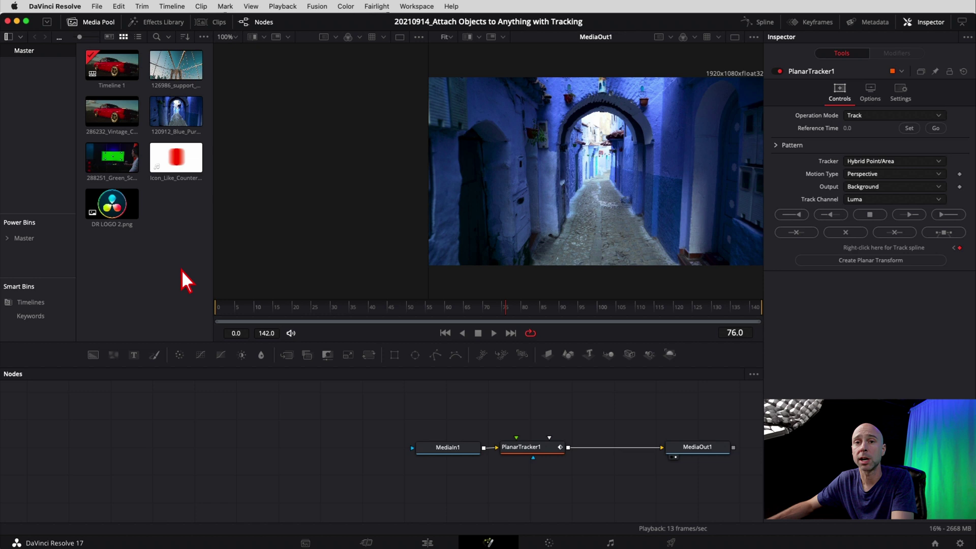
left_click_drag(114, 204, 516, 438)
left_click_drag(239, 307, 197, 303)
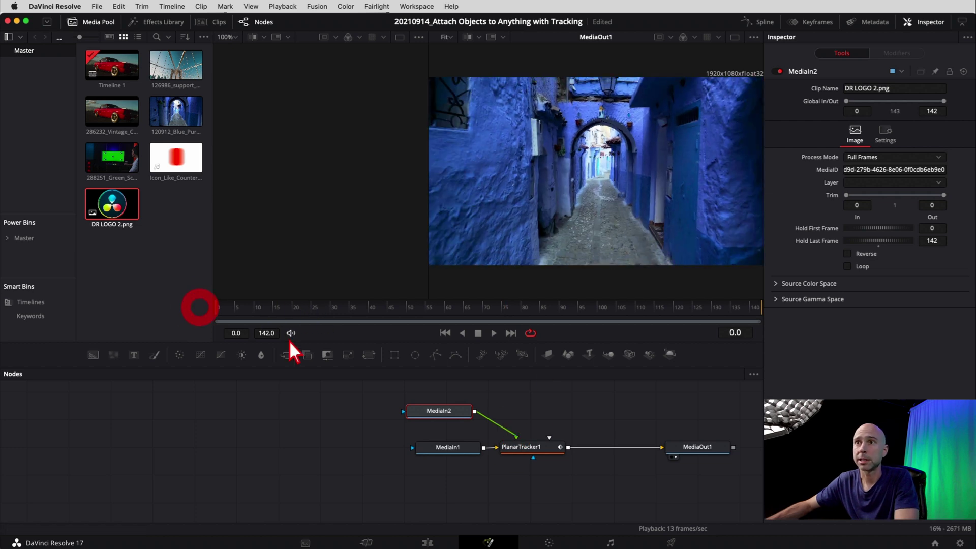
left_click(523, 448)
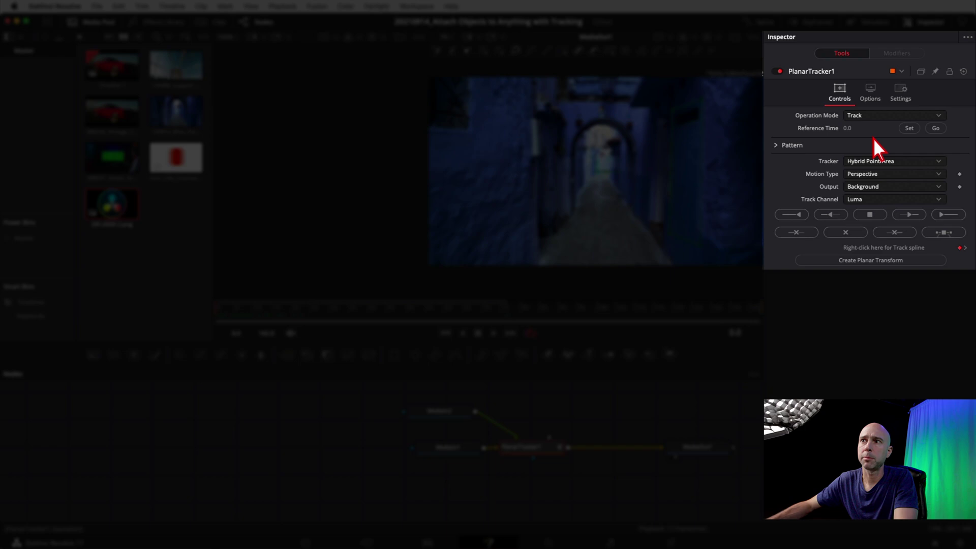
Change PlanarTracker1's Operation Mode from Track to Corner Pin
left_click(877, 119)
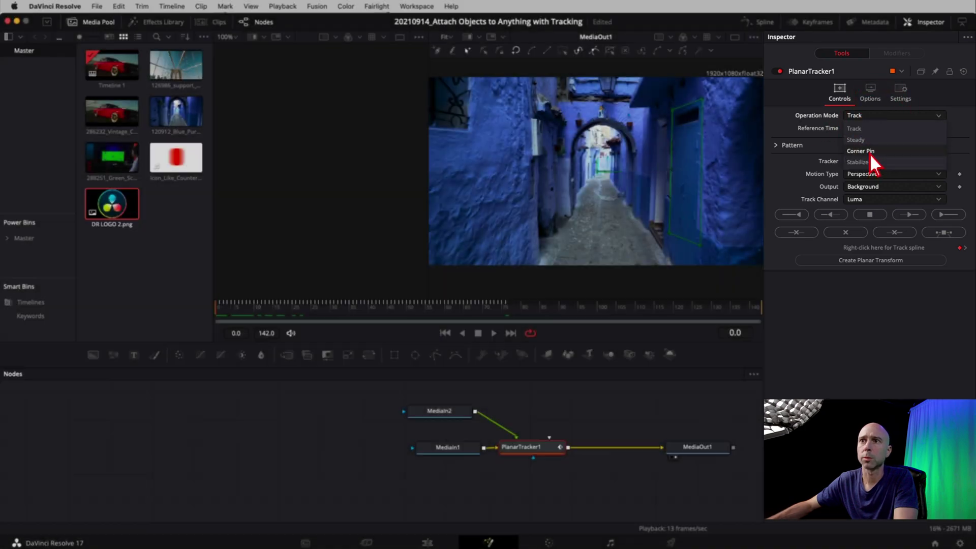
left_click(870, 153)
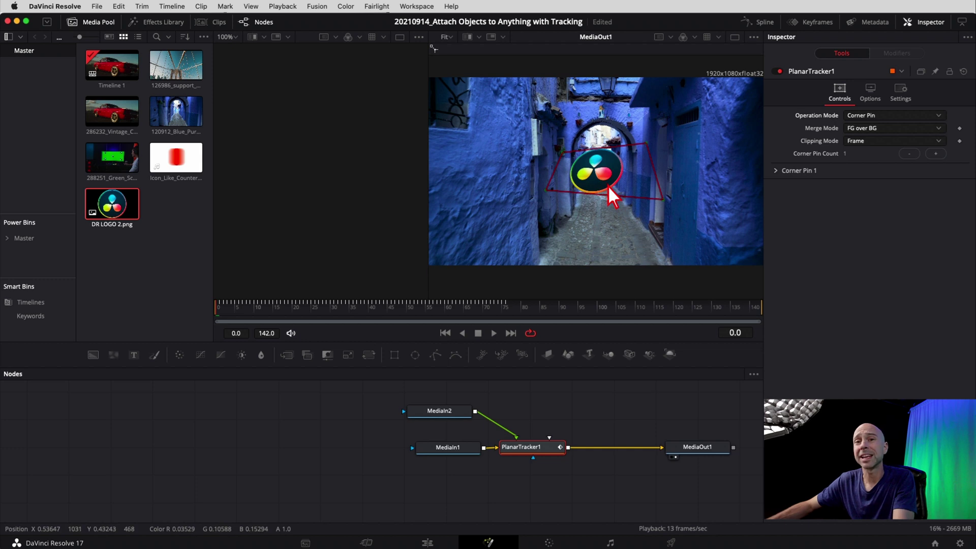
left_click(427, 415)
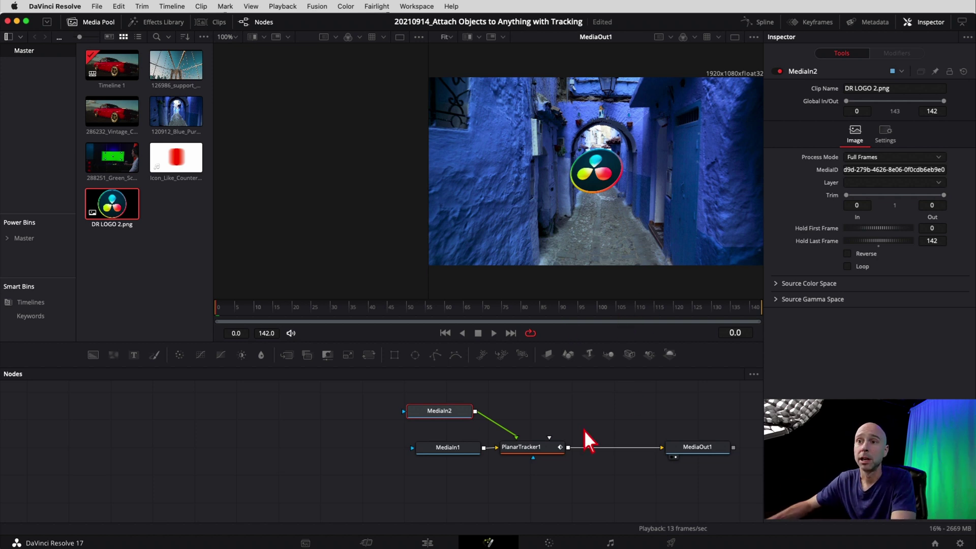
Drag the logo's four corner-pin handles roughly onto the blue door's corners
left_click(534, 449)
left_click_drag(648, 147, 701, 123)
left_click_drag(664, 203, 697, 236)
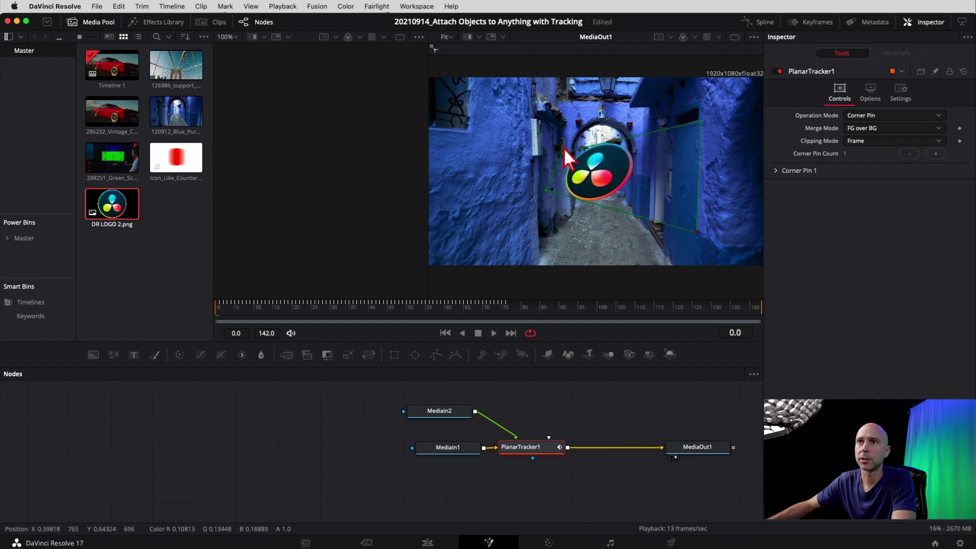
left_click_drag(563, 152, 671, 135)
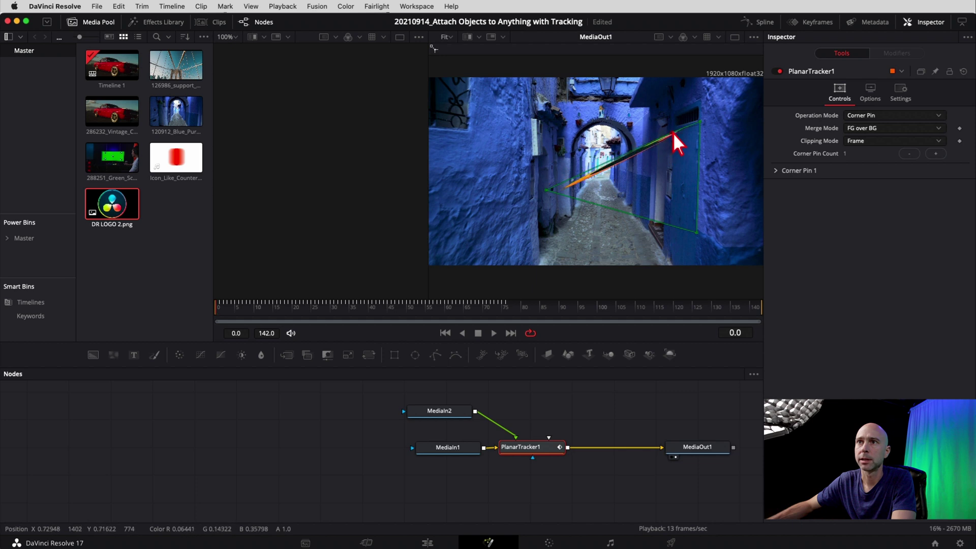
left_click_drag(548, 192, 670, 215)
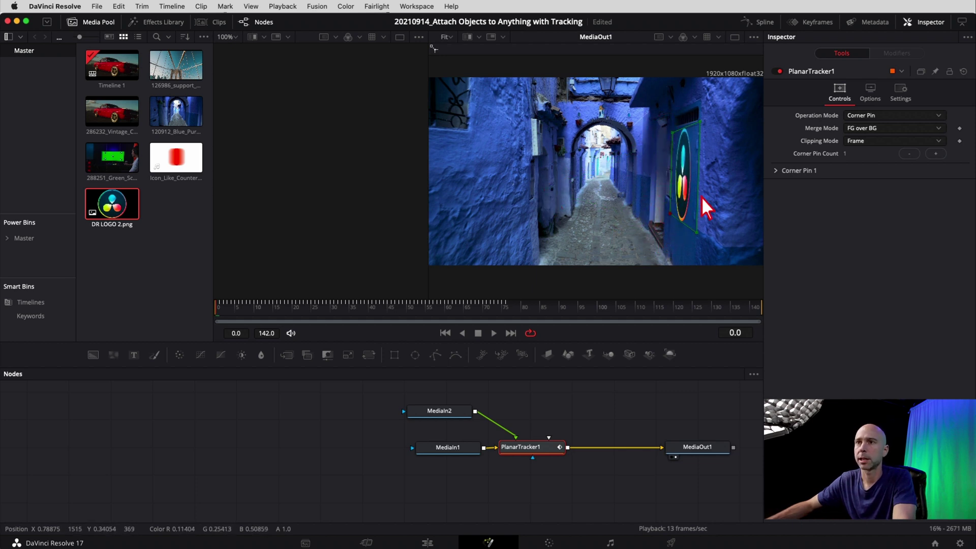
Zoom in to refine each corner against the door's edges, then hide the corner-pin outline
scroll(708, 163, "up", 4)
left_click_drag(619, 138, 621, 240)
left_click_drag(617, 131, 627, 121)
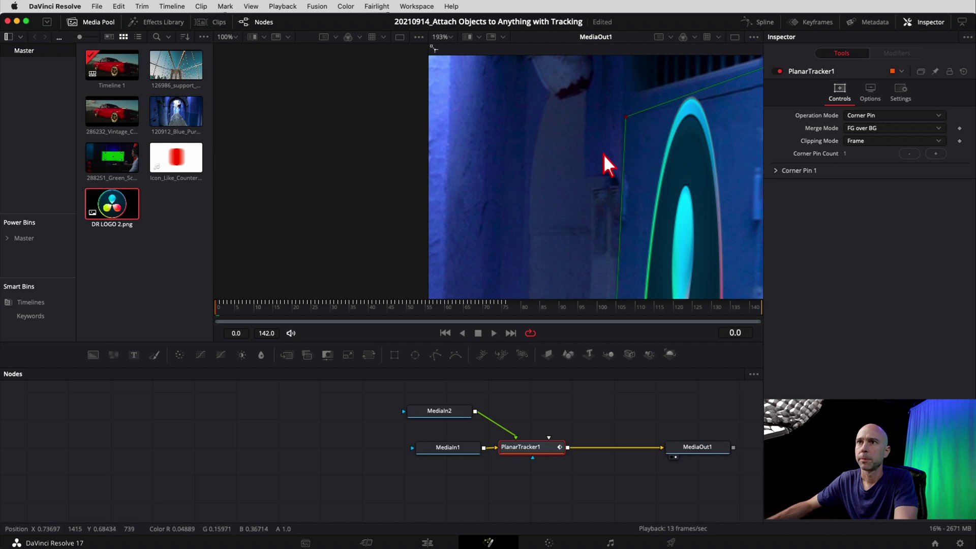
scroll(696, 152, "right", 5)
left_click_drag(667, 70, 659, 91)
scroll(612, 136, "down", 10)
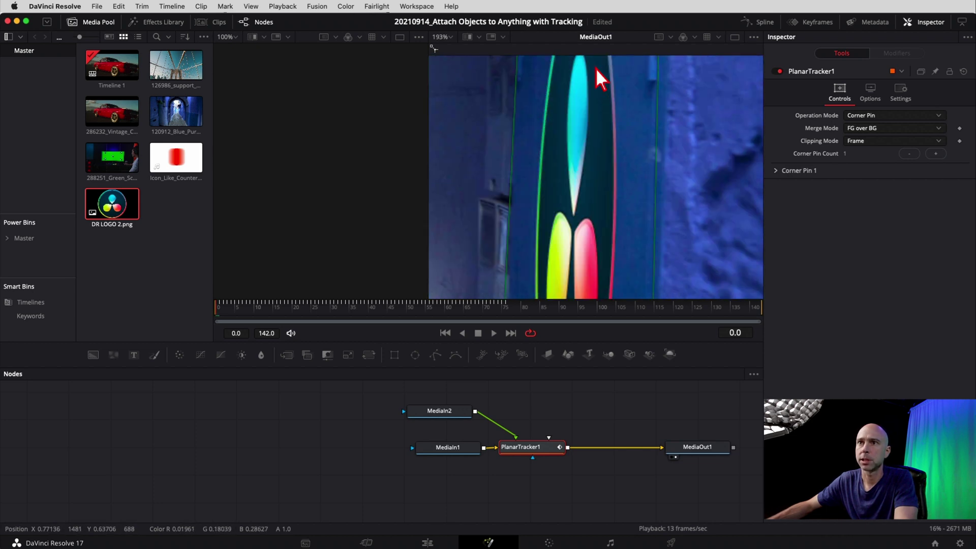
left_click_drag(642, 213, 641, 208)
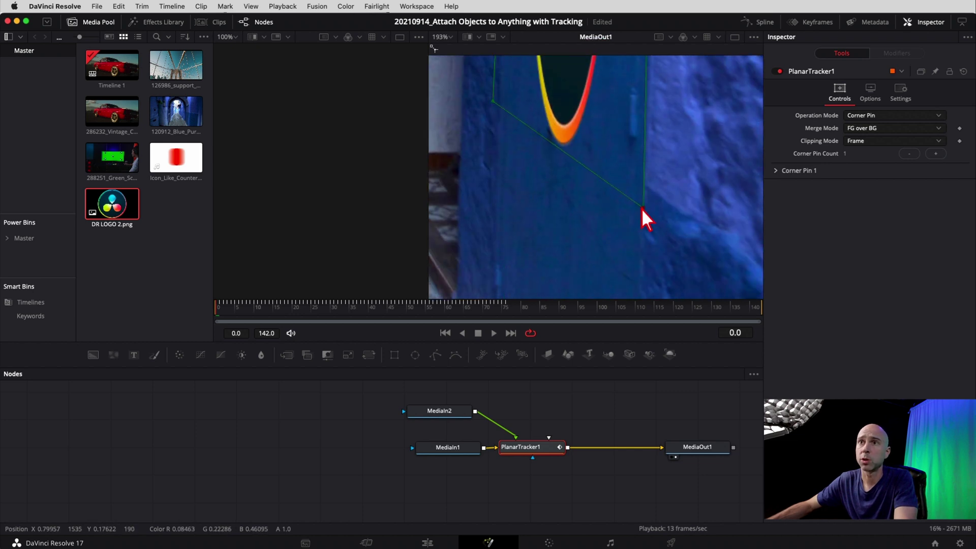
left_click_drag(492, 103, 499, 133)
scroll(581, 240, "down", 10)
left_click(583, 242)
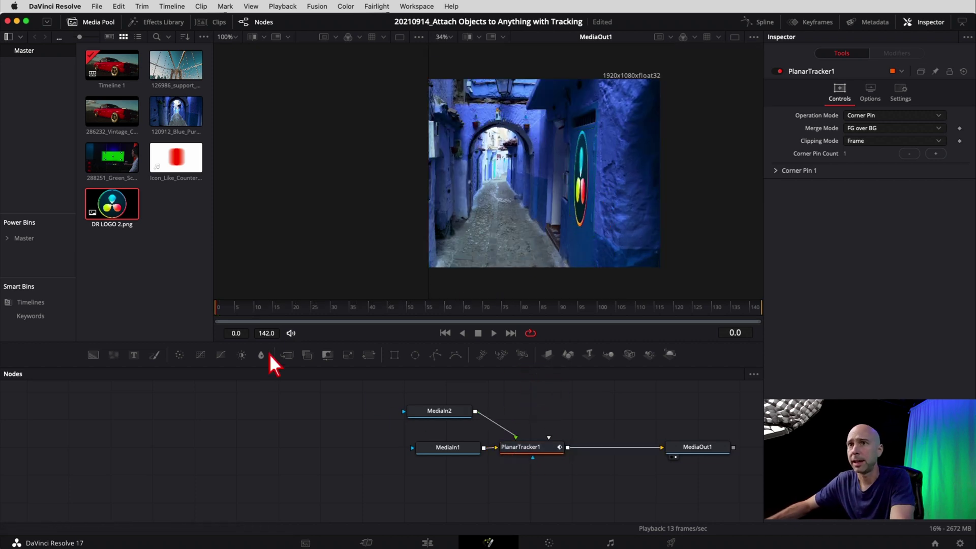
Play back to check the logo follows the door, return to frame 0, and open tool search on MediaIn2
key("space")
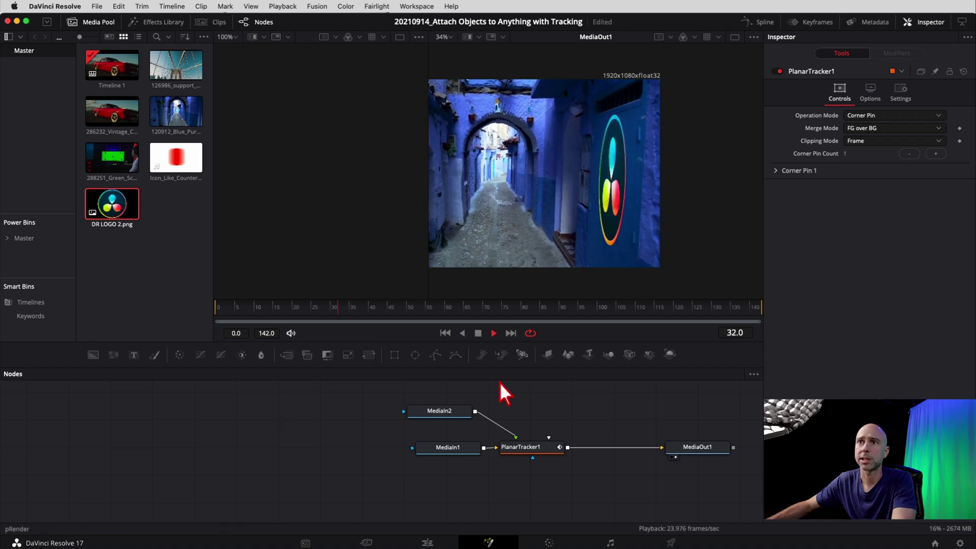
key("space")
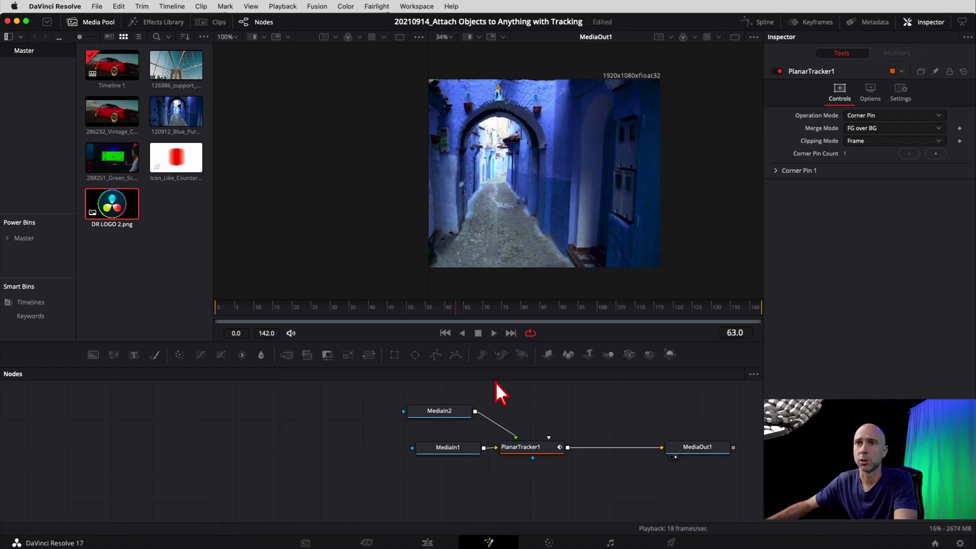
key("Home")
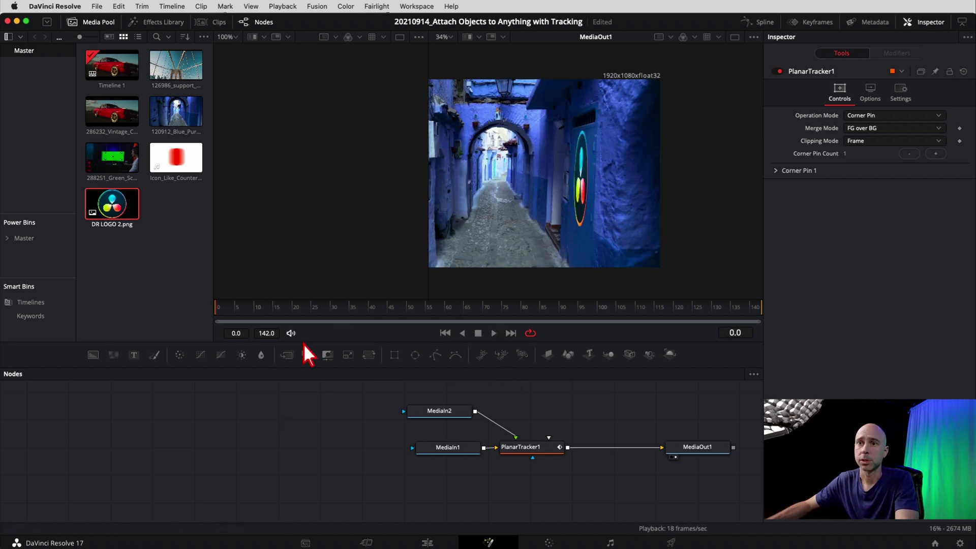
left_click(447, 415)
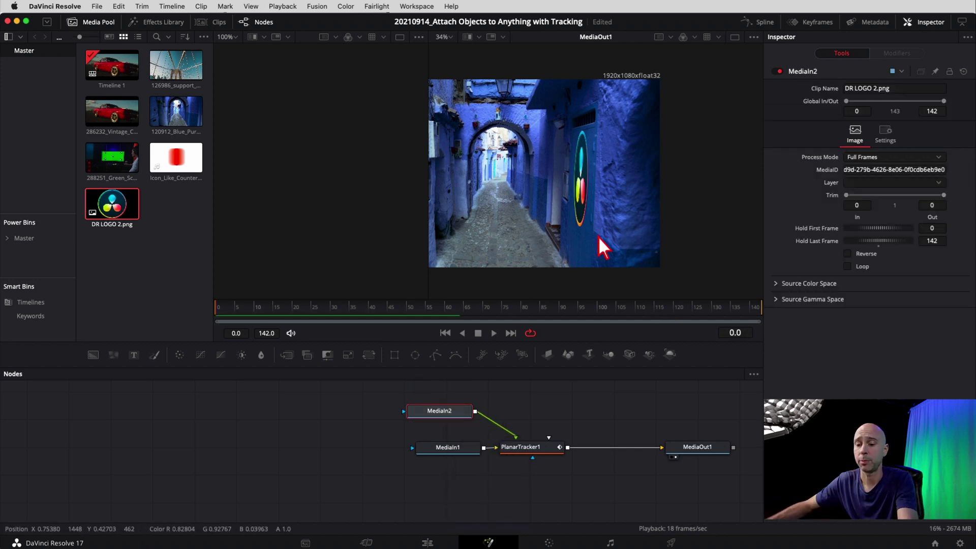
key("shift+space")
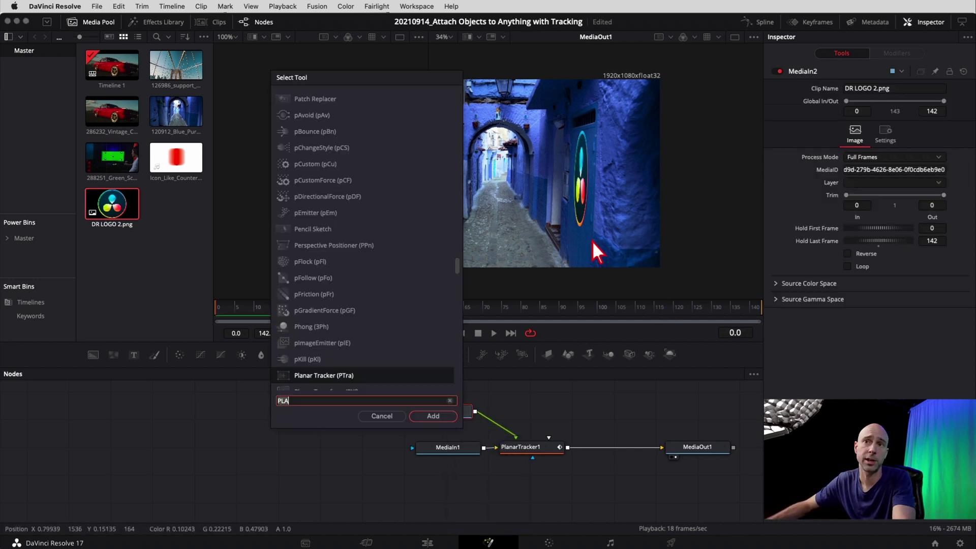
Add a Drop Shadow to the logo with strength 0.669, distance 0.1165 and blur 0.969
type("DRO")
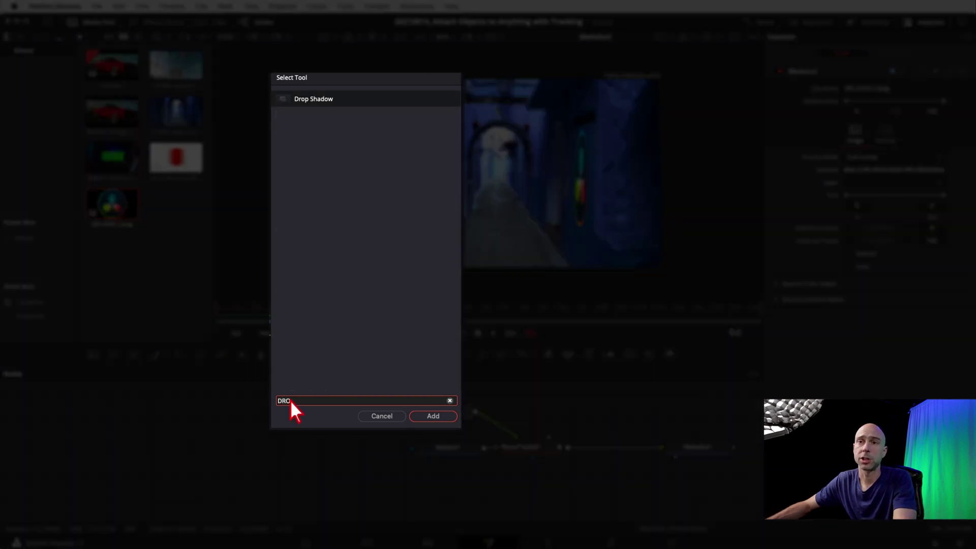
left_click(437, 418)
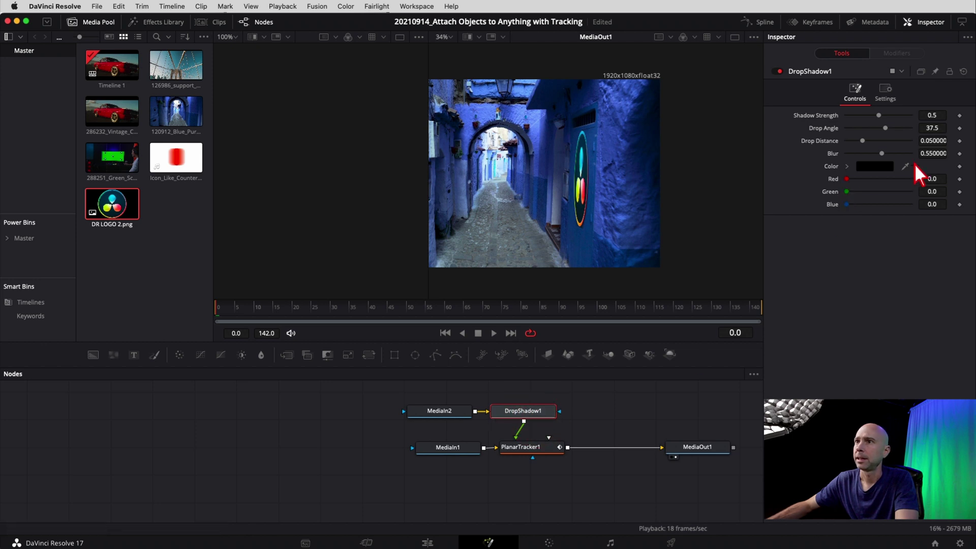
left_click_drag(880, 115, 890, 121)
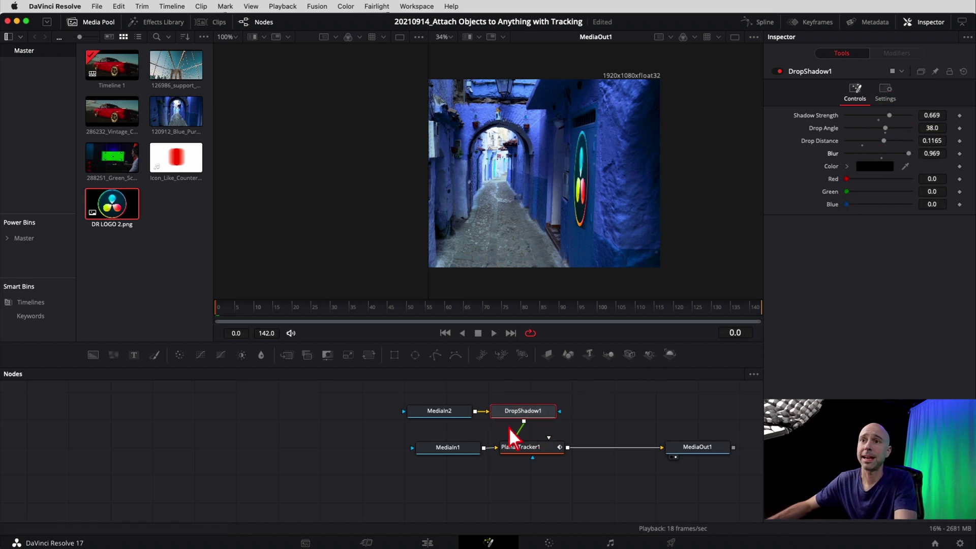
Insert a Transform after DropShadow1, set its Size to 0.73, and play the result
key("shift+space")
type("DRO")
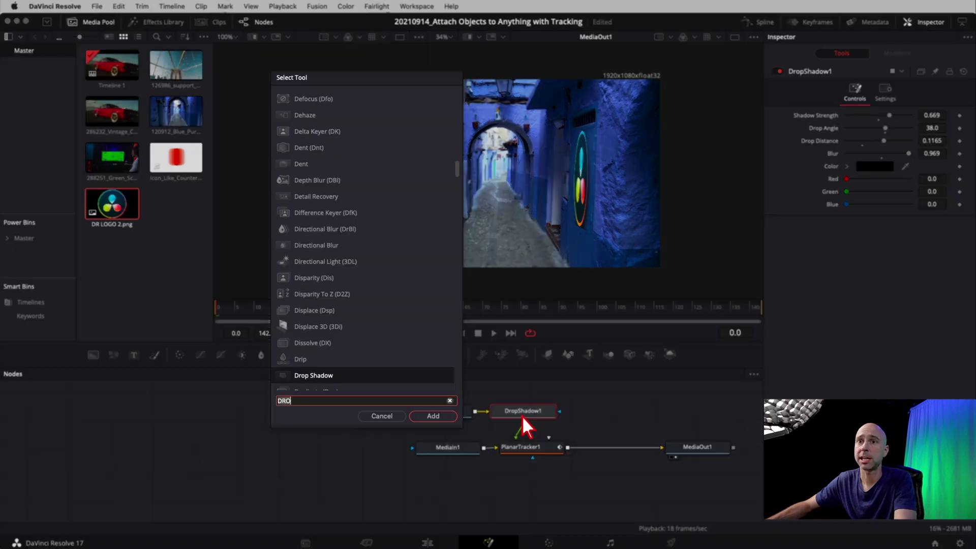
key("BackSpace")
key("BackSpace")
key("BackSpace")
type("TRAN")
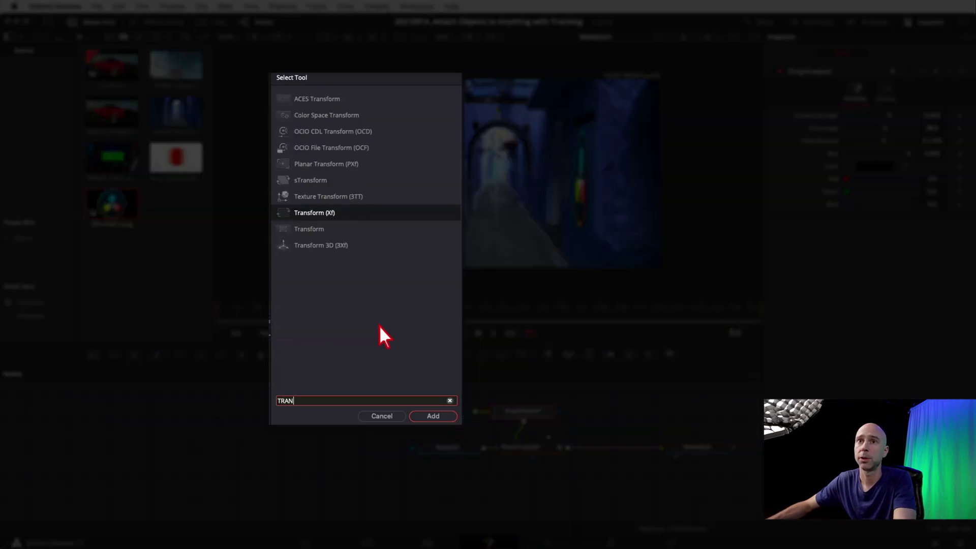
left_click(437, 417)
left_click_drag(880, 165, 870, 167)
left_click(581, 416)
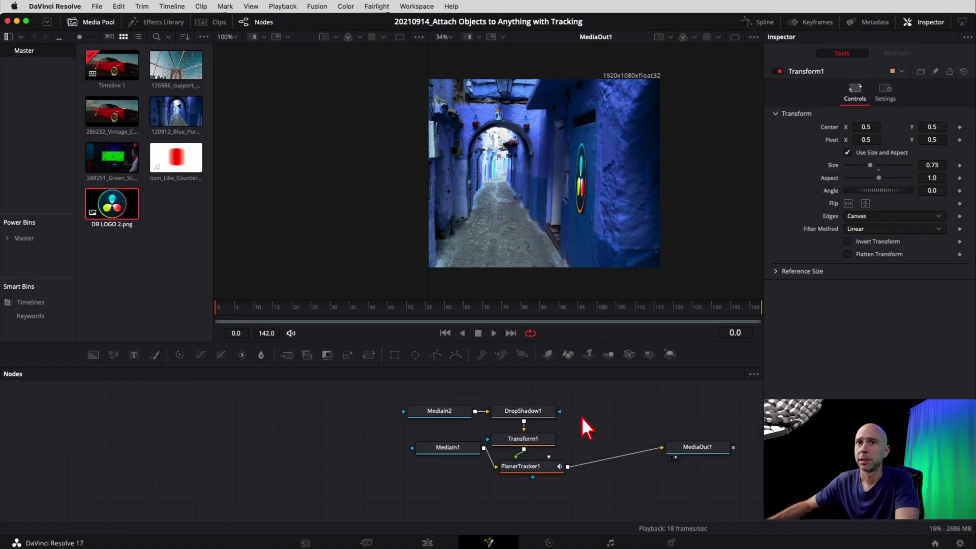
key("space")
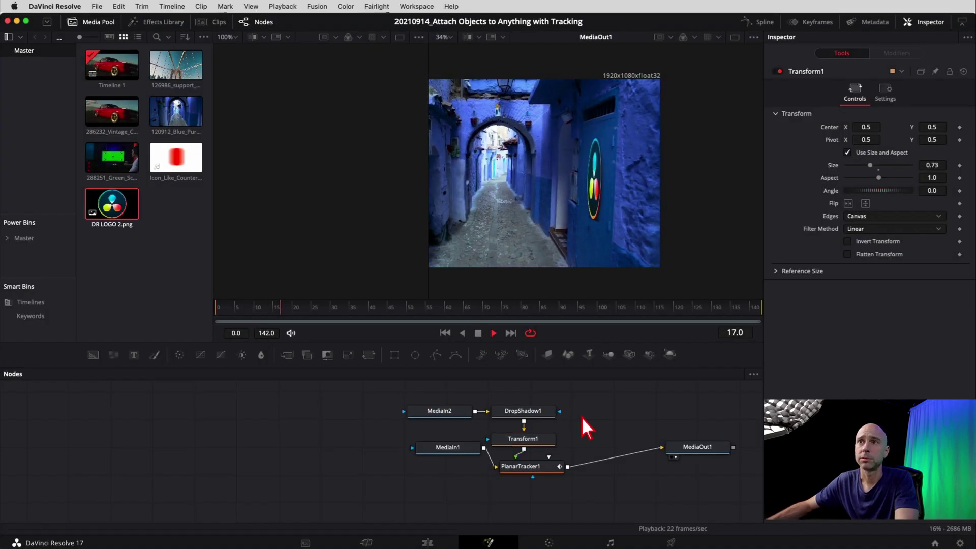